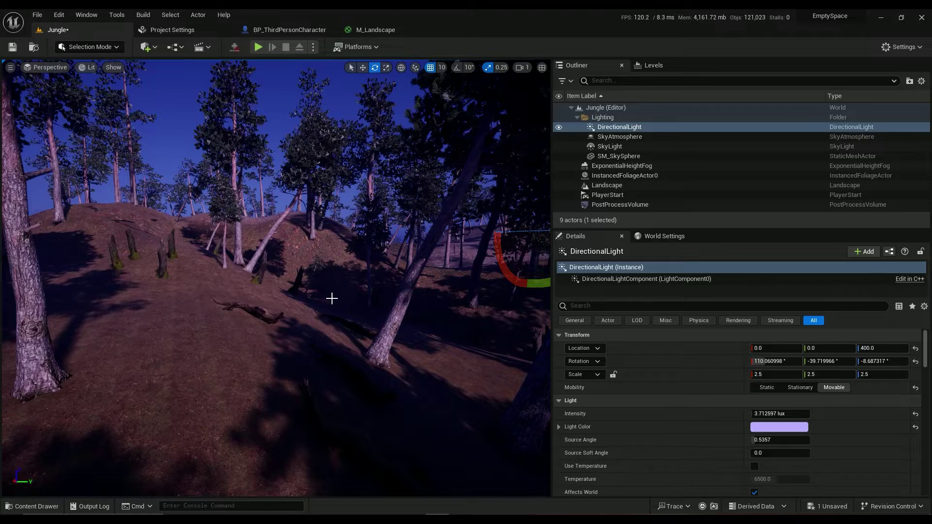
right_click_drag(331, 298, 289, 317)
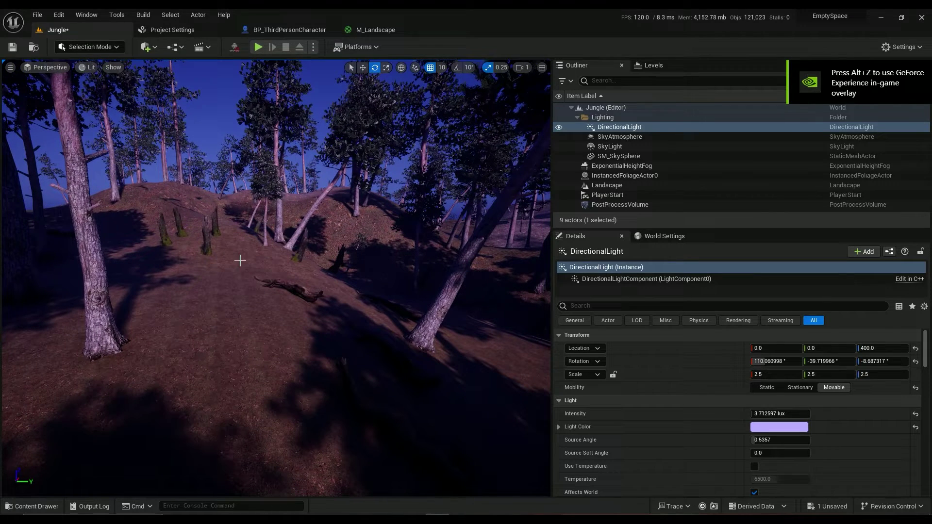
left_click(90, 67)
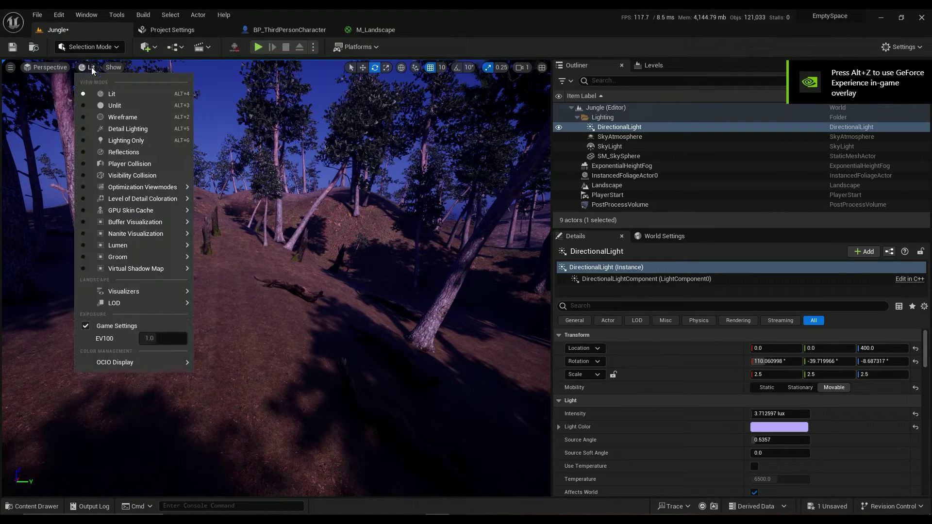
left_click(86, 68)
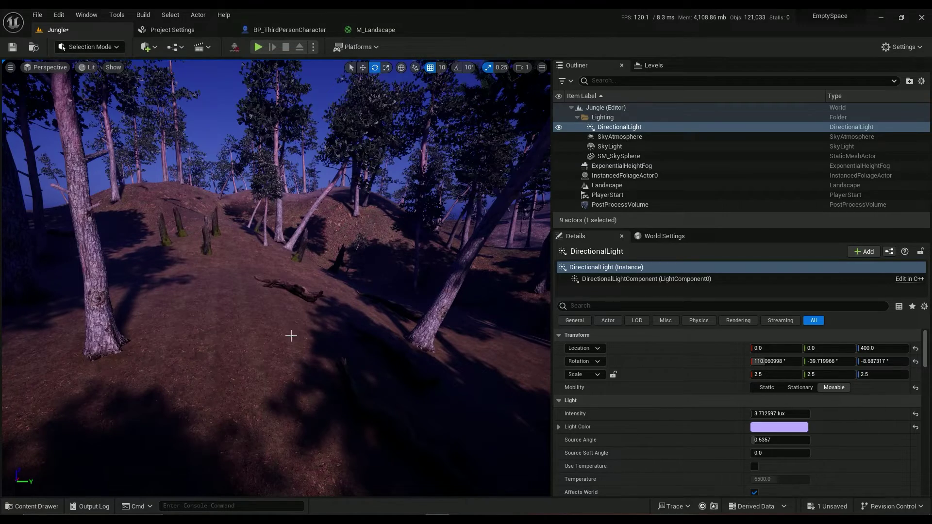
key("s")
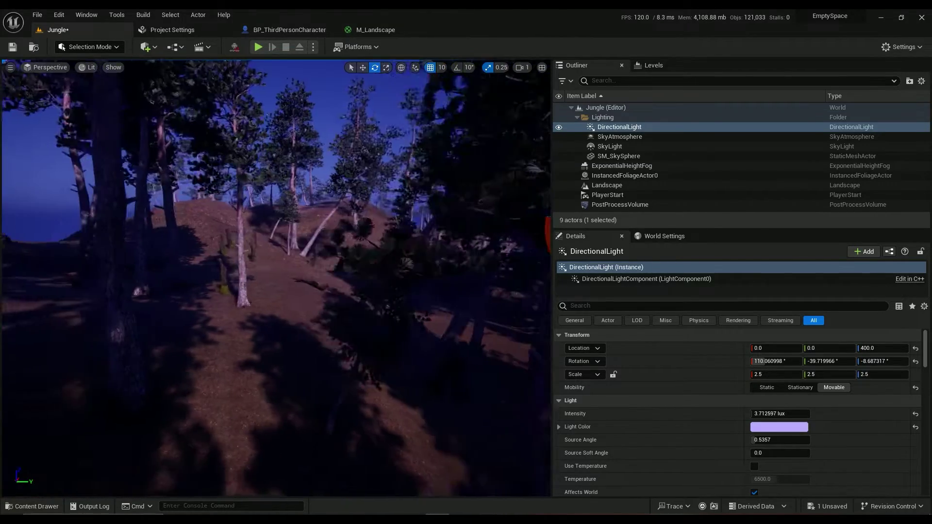
right_click_drag(283, 271, 256, 319)
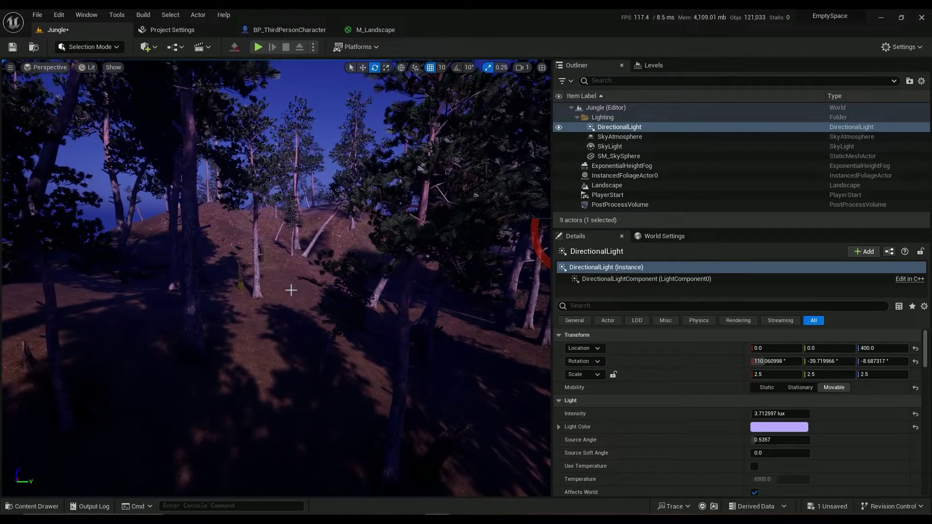
mouse_move(302, 289)
right_mouse_down()
mouse_move(249, 261)
mouse_move(317, 298)
right_mouse_up()
Select the landscape in the Jungle level and open its material instance M_Landscape_Inst to view the blend parameters.
left_click(371, 30)
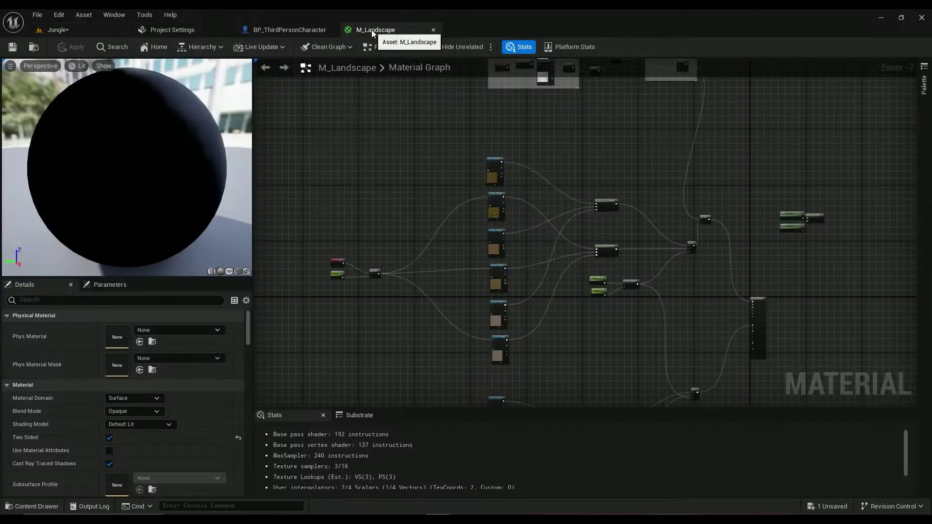
left_click(63, 30)
left_click(270, 321)
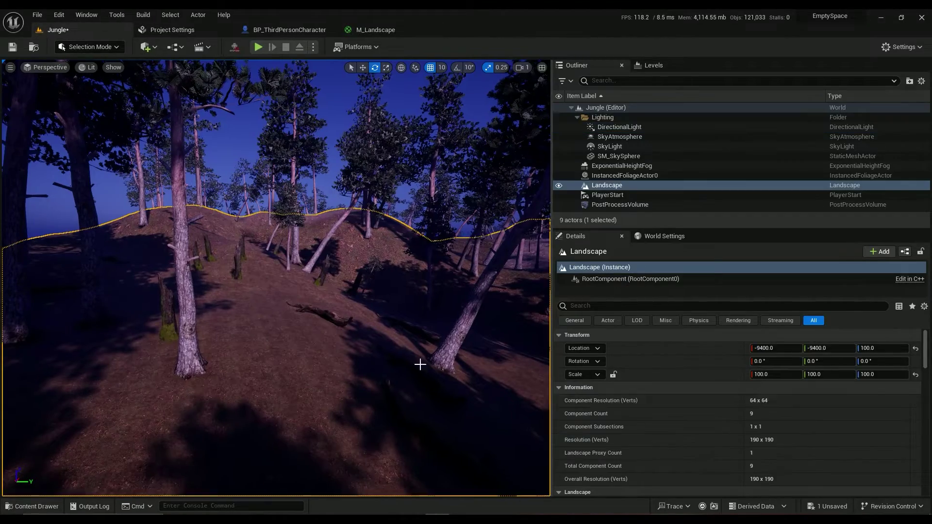
scroll(715, 403, "down", 5)
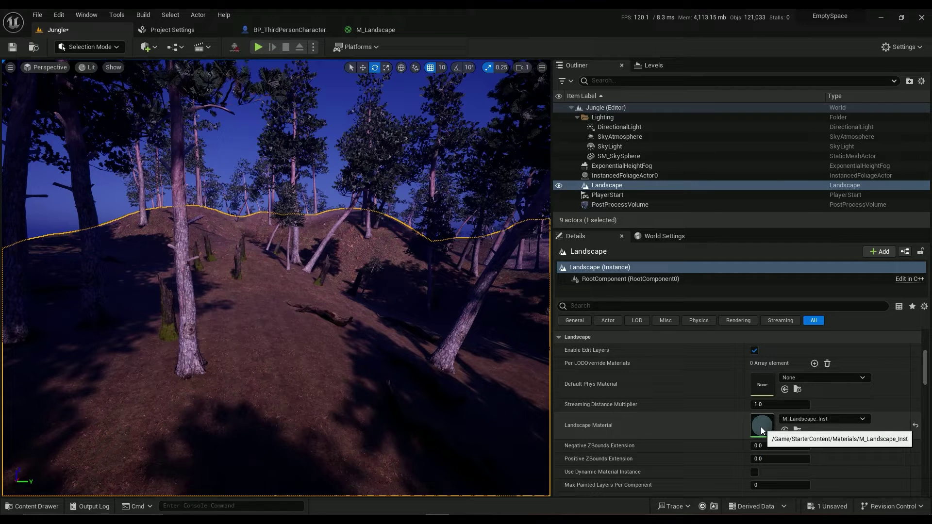
double_click(762, 429)
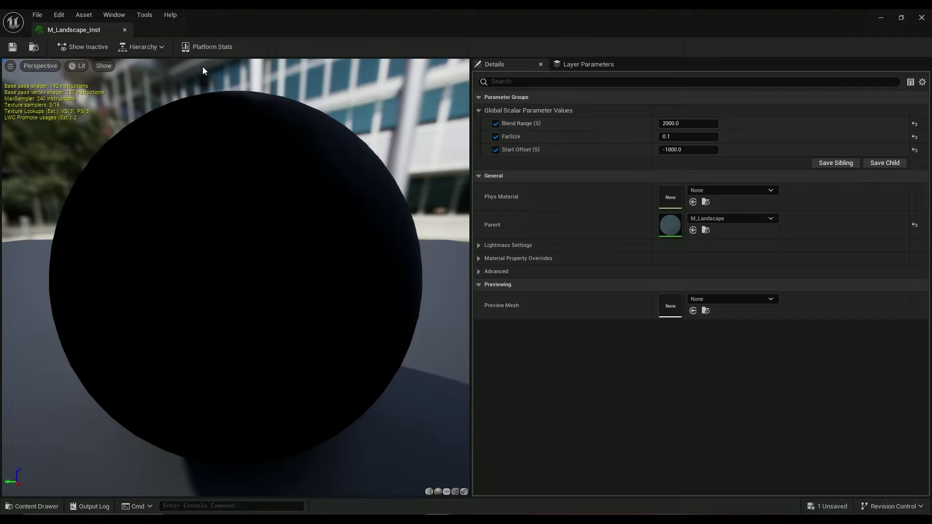
left_click(125, 30)
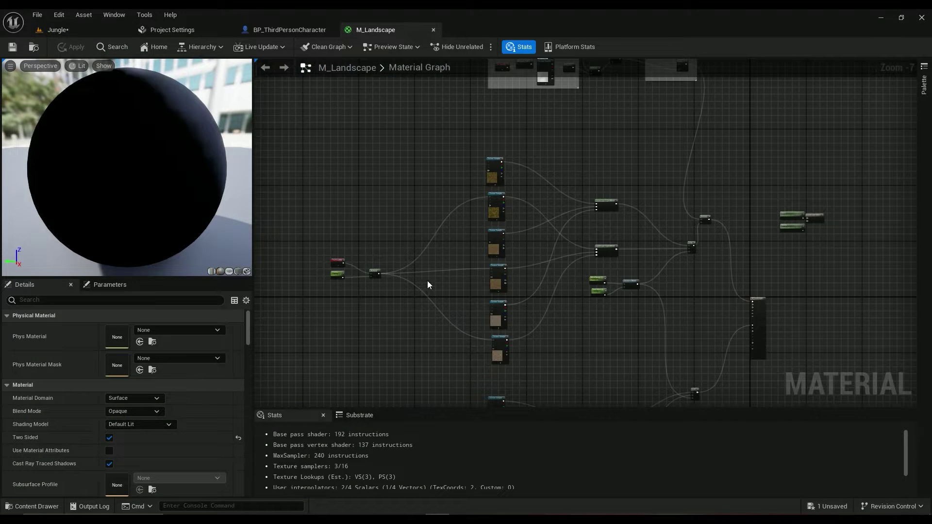
Add another Distance_Blend node to the M_Landscape graph and place it below the existing one.
scroll(427, 284, "up", 6)
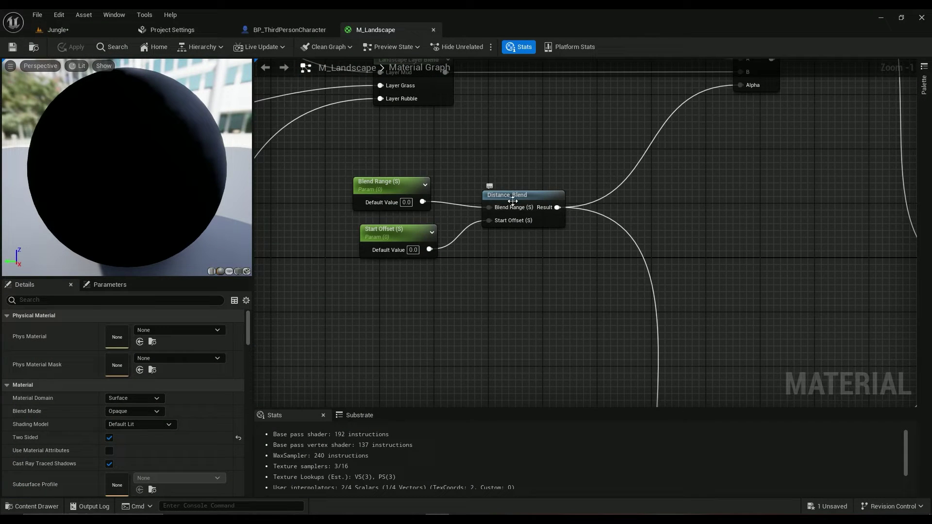
right_click_drag(475, 326, 474, 330)
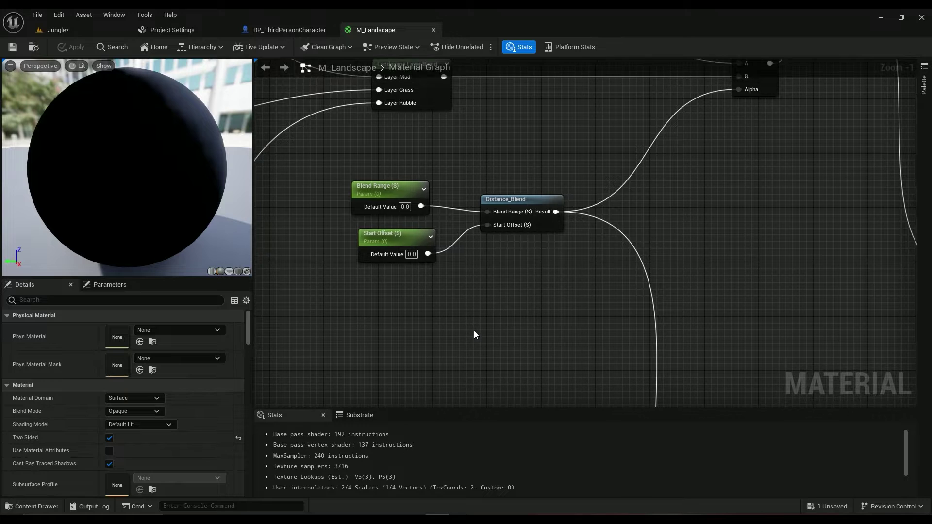
right_click(474, 331)
type("d")
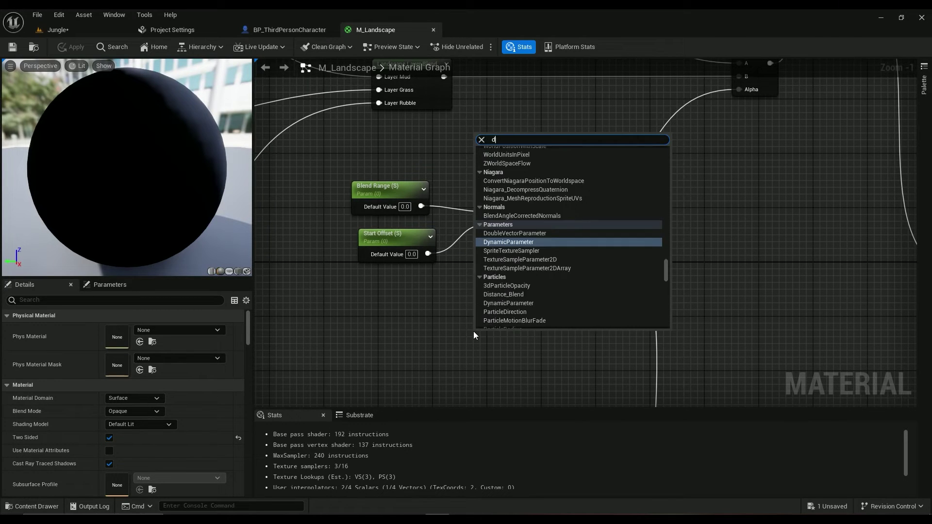
type("istance ")
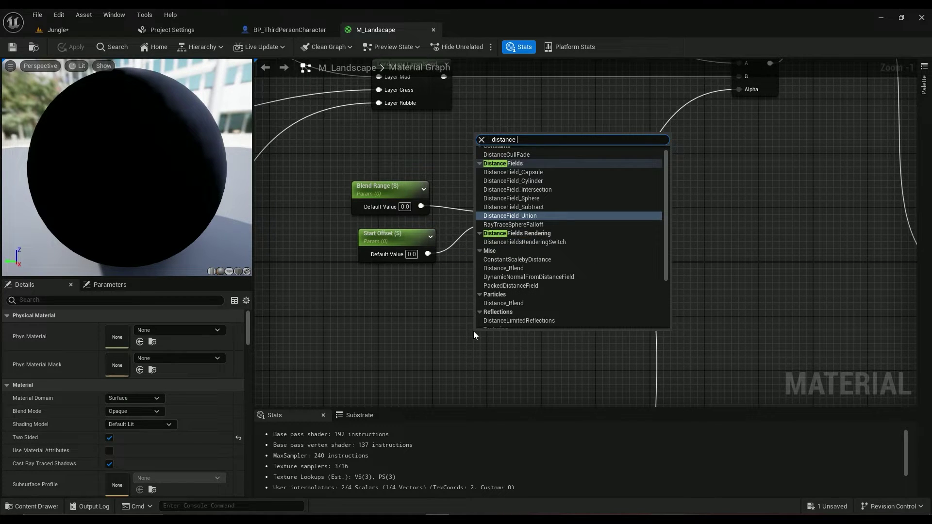
type("blend")
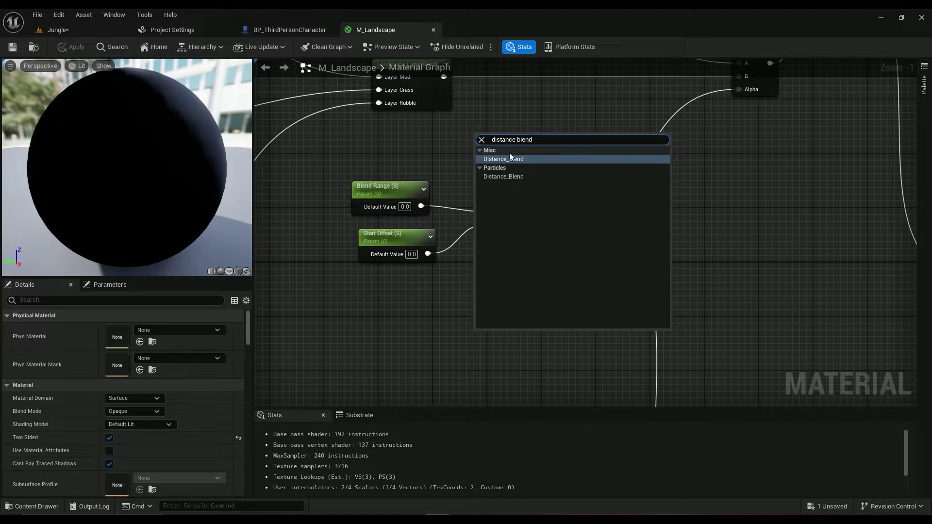
left_click(488, 158)
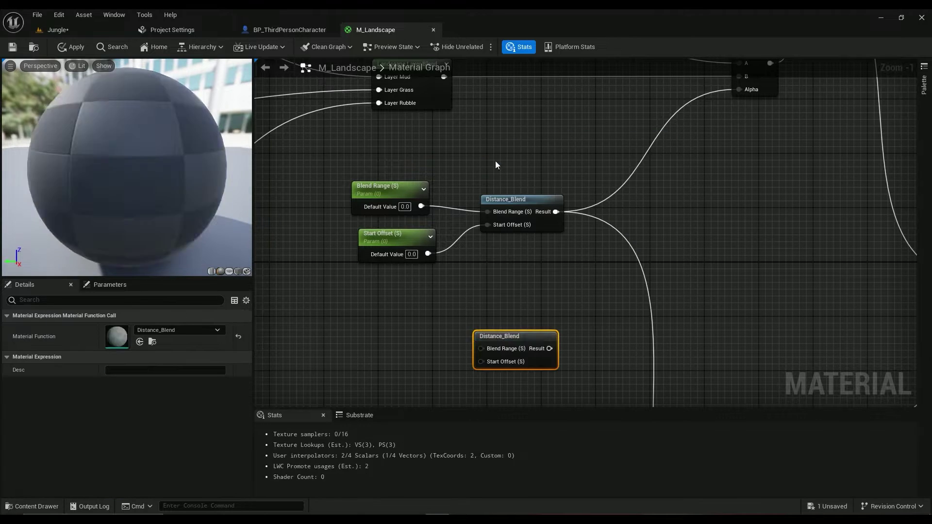
left_click_drag(503, 347, 547, 324)
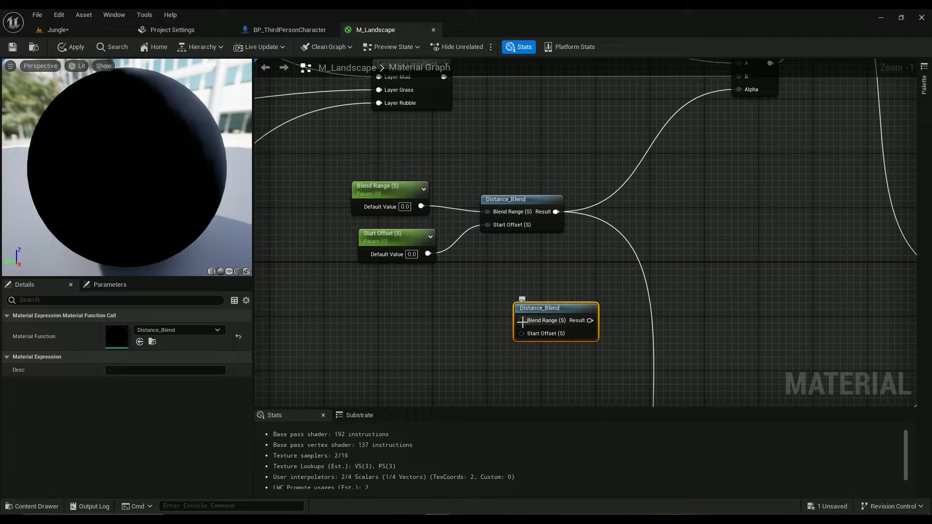
Promote the new Distance_Blend node's Blend Range input to a parameter, and delete both new nodes.
right_click(522, 321)
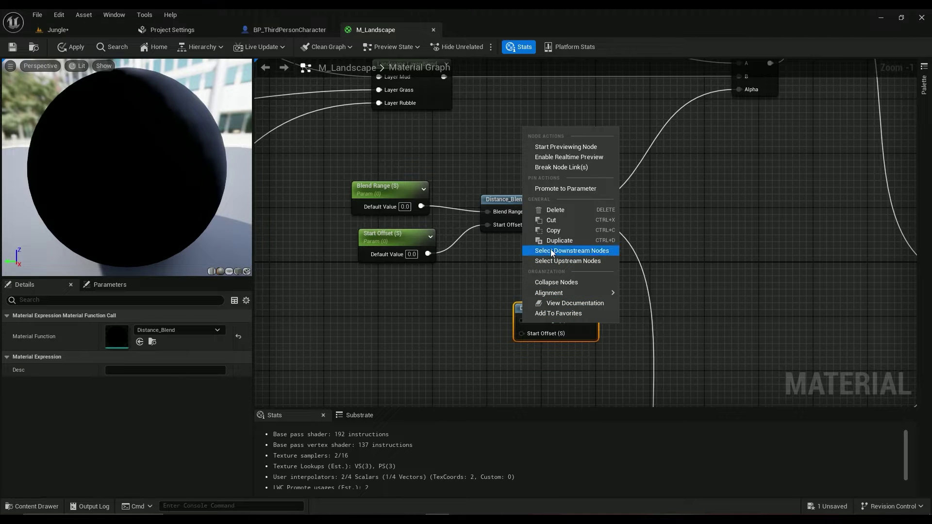
left_click(569, 188)
left_click_drag(495, 327, 411, 324)
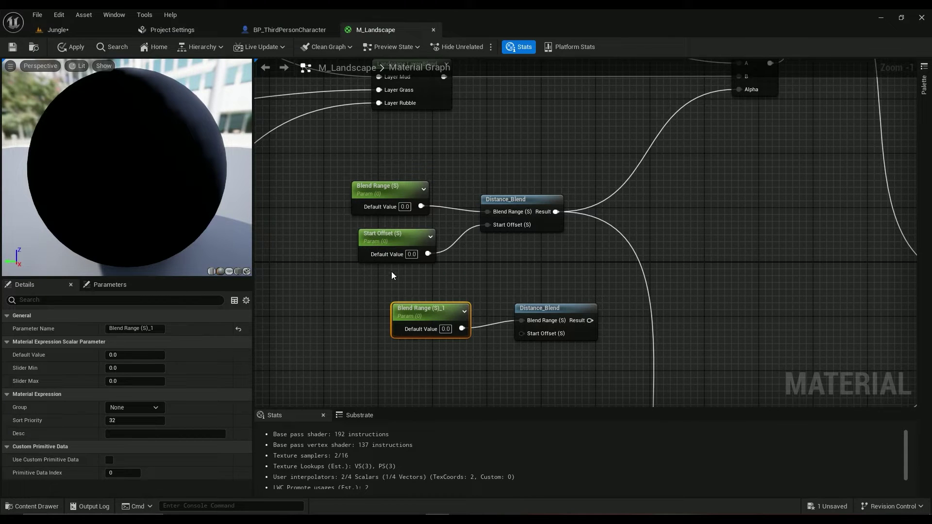
left_click_drag(368, 280, 617, 345)
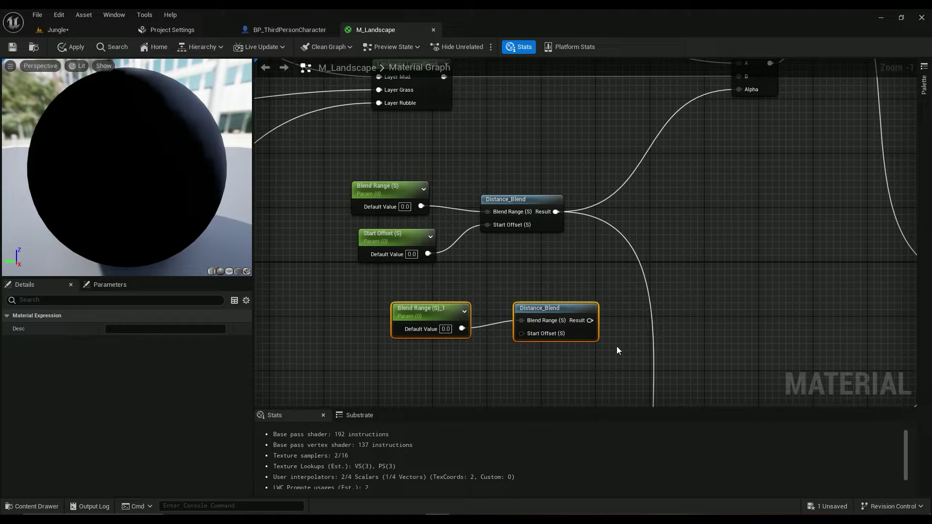
key("Delete")
Connect the Distance_Blend result to M_Landscape's Base Color, move the blend nodes lower, and apply the material.
scroll(589, 262, "down", 3)
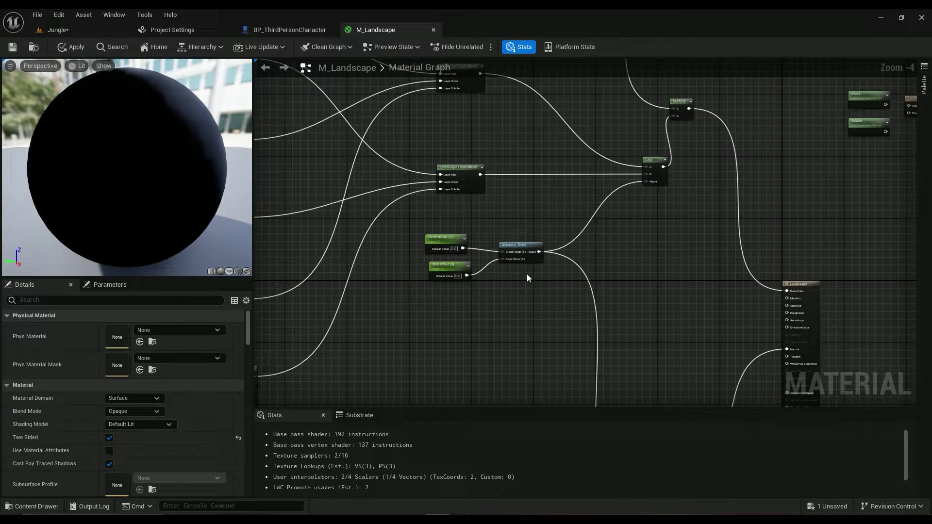
scroll(528, 278, "up", 1)
right_click_drag(574, 244, 503, 214)
left_click_drag(478, 217, 810, 270)
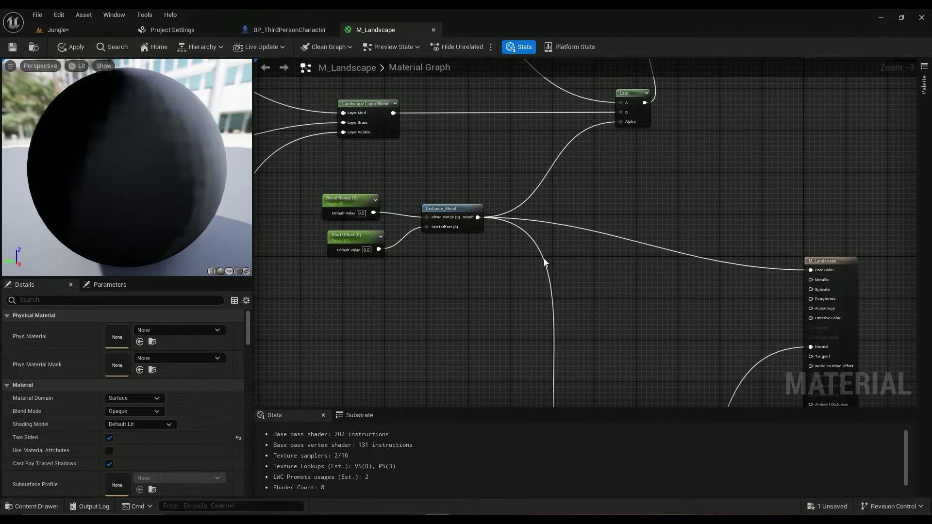
left_click(62, 49)
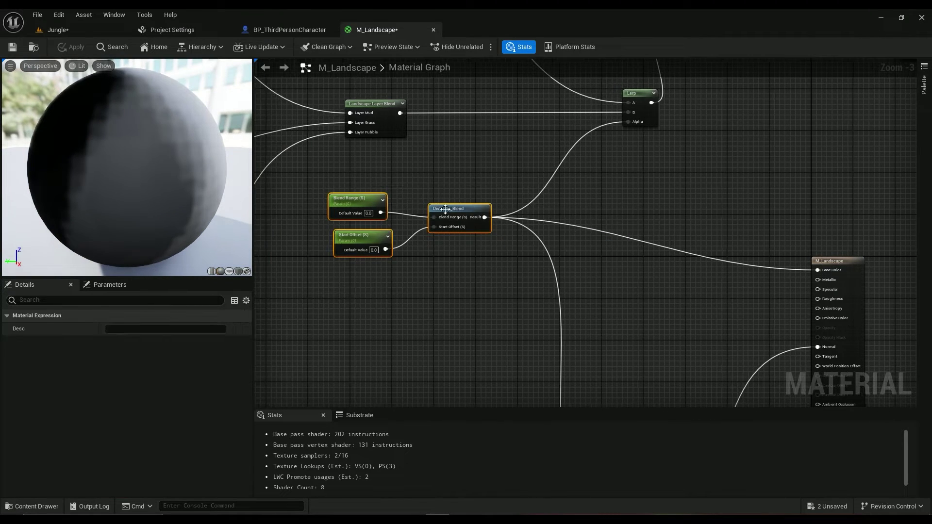
left_click_drag(445, 209, 488, 273)
left_click(56, 49)
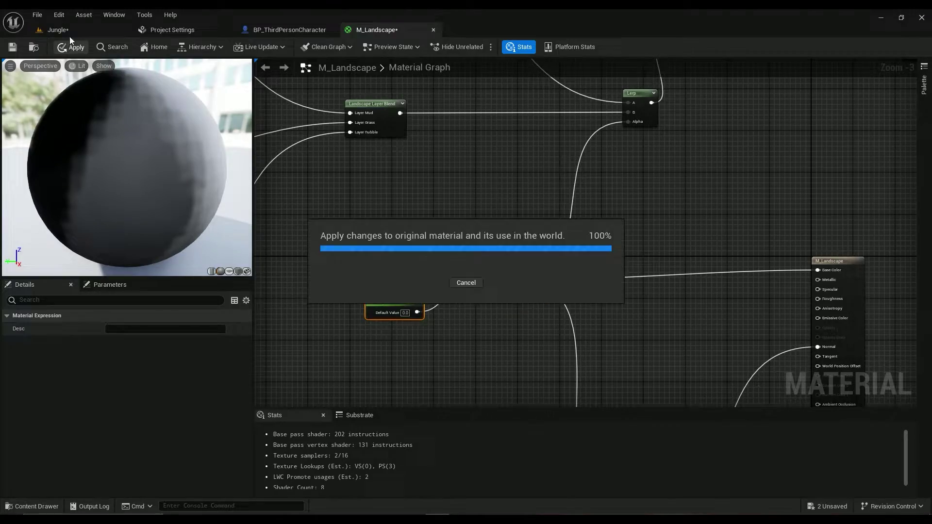
Examine the distance blend on the Jungle landscape and the Blend Range and Start Offset parameter nodes that drive it.
left_click(58, 29)
mouse_move(241, 424)
right_mouse_down()
mouse_move(271, 412)
mouse_move(240, 424)
right_mouse_up()
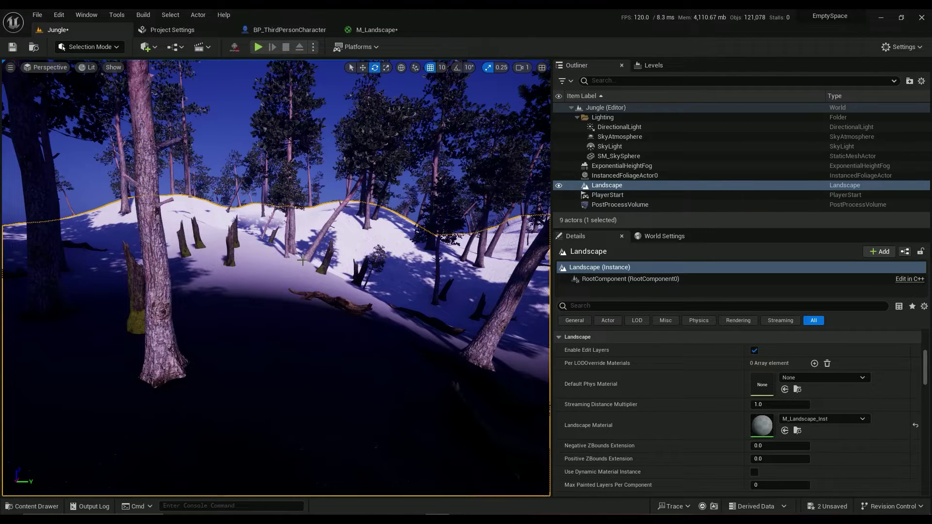
left_click(384, 29)
scroll(365, 280, "up", 3)
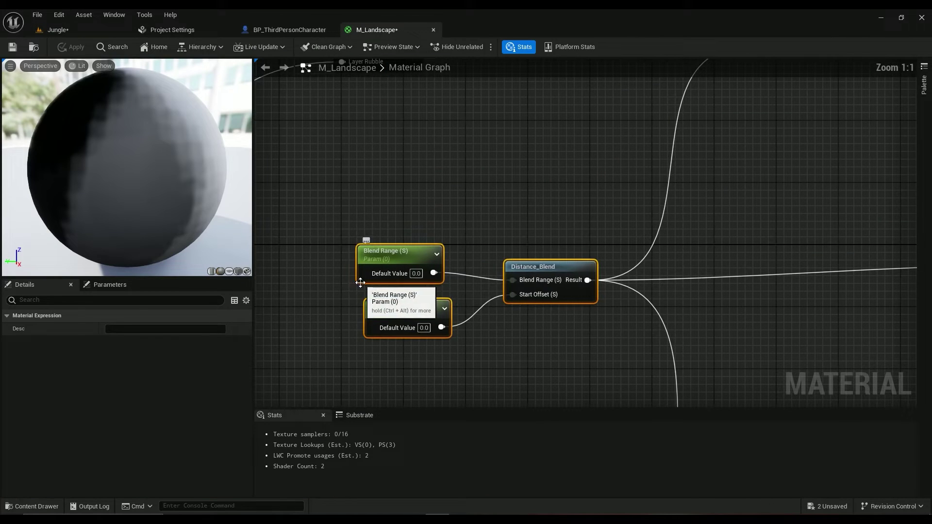
left_click(350, 280)
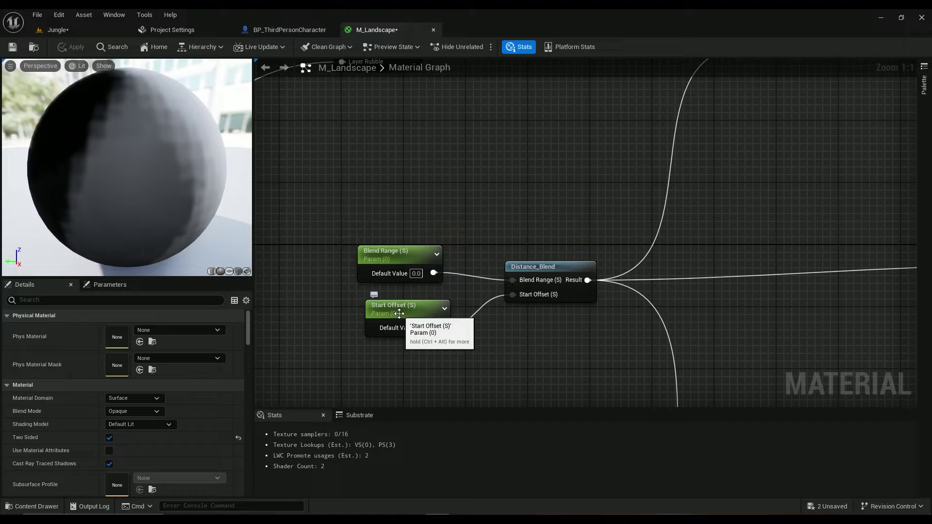
Open the landscape's M_Landscape_Inst material instance in a floating window beside the Jungle level view.
left_click(51, 29)
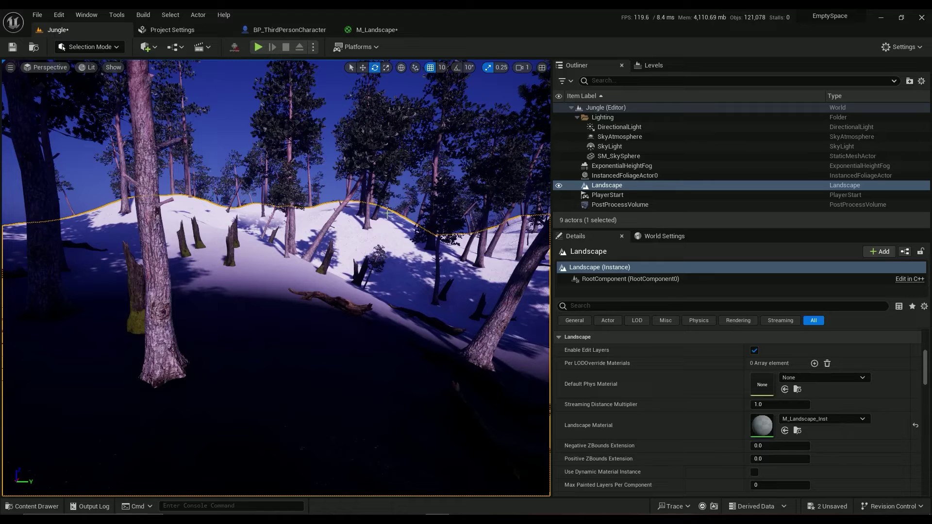
double_click(762, 427)
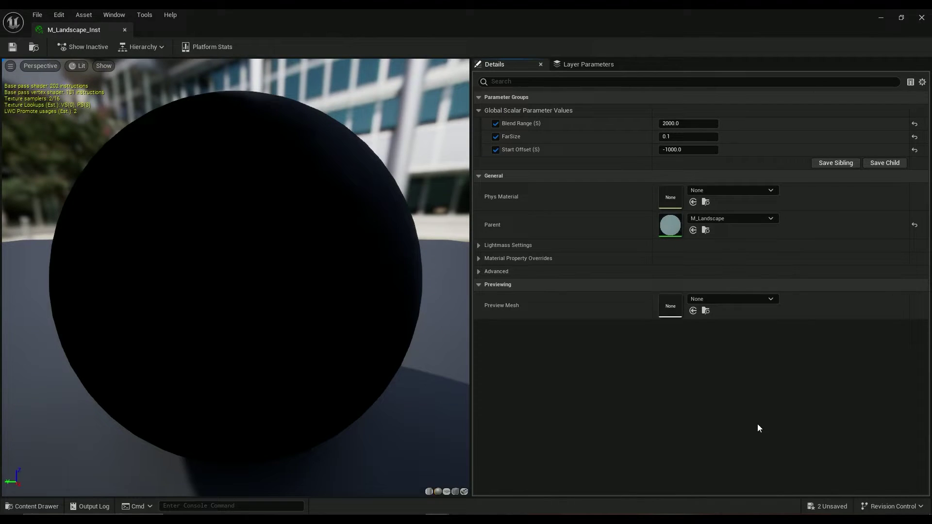
left_click_drag(68, 29, 483, 163)
left_click(75, 30)
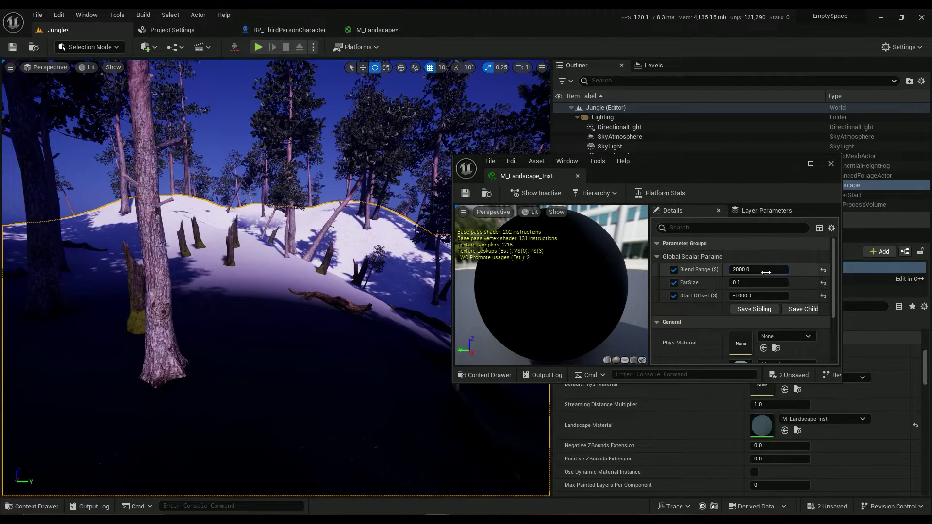
Set Blend Range (S) to 8000 in M_Landscape_Inst and check the falloff from farther back.
type("8000")
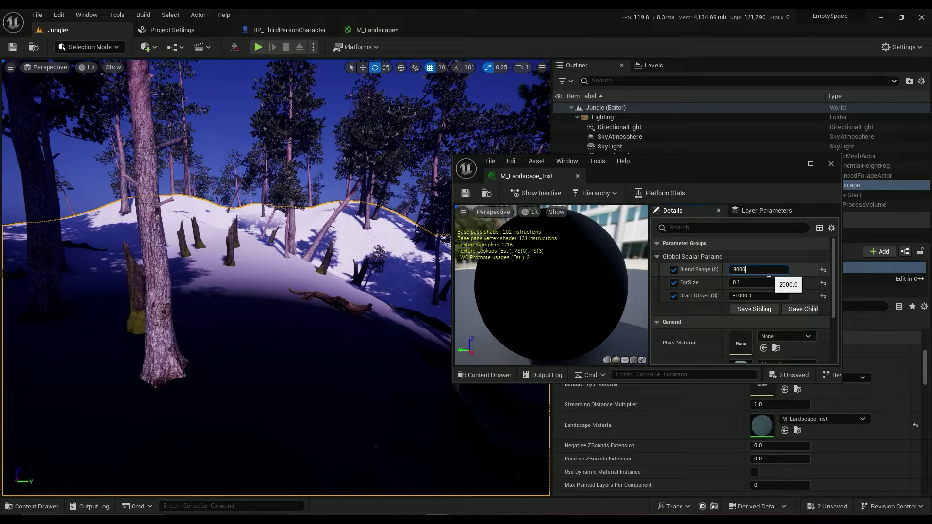
key("Return")
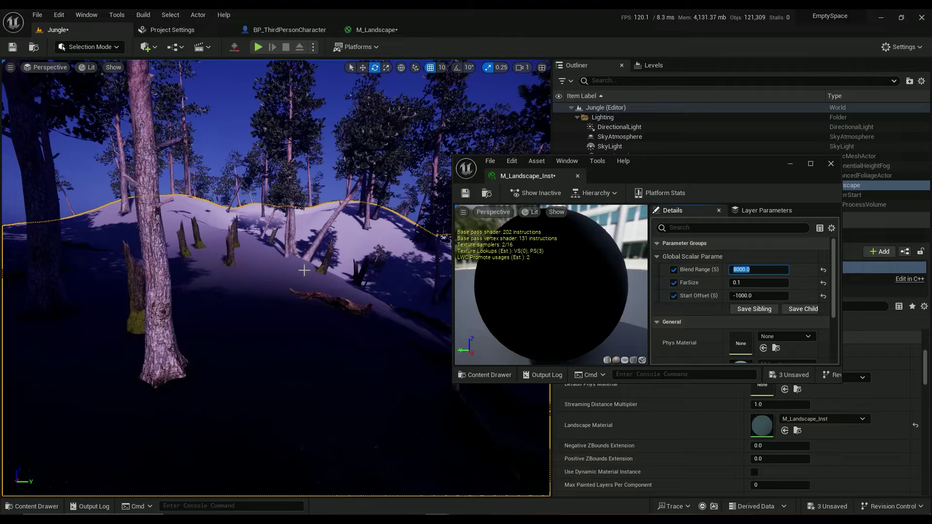
right_click_drag(304, 270, 304, 270)
key("s")
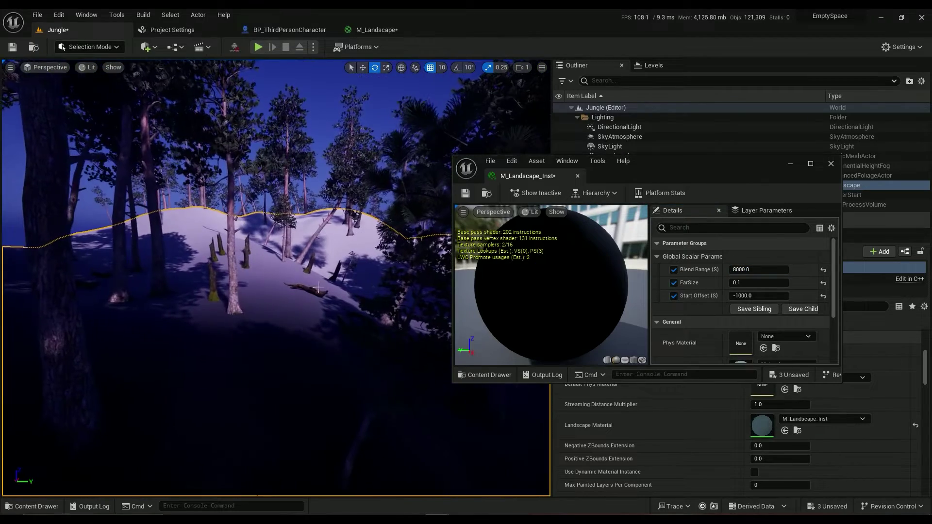
Set Start Offset (S) to -2000 in M_Landscape_Inst.
left_click(738, 296)
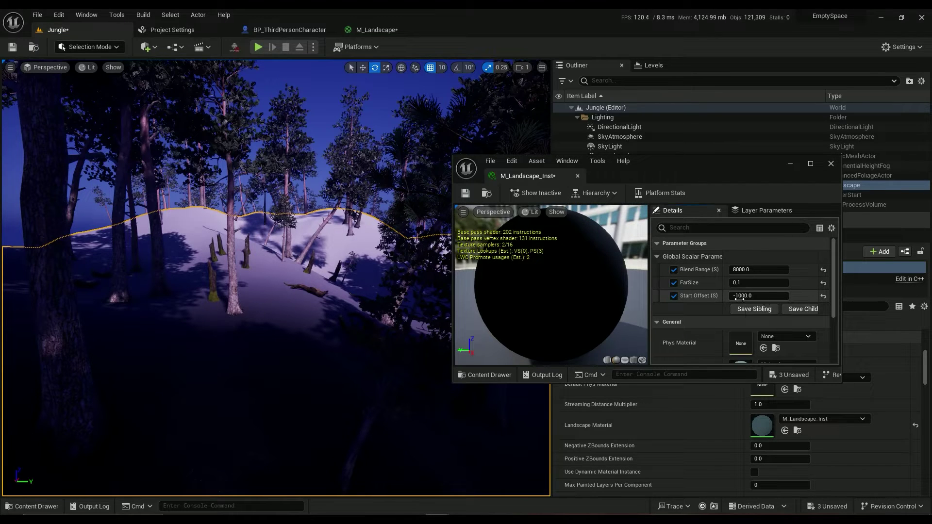
left_click(738, 295)
key("BackSpace")
type("2")
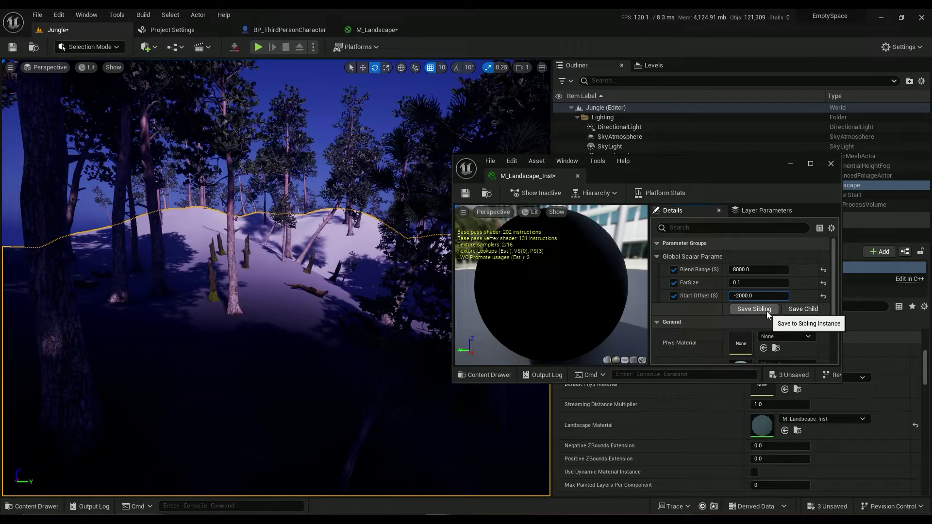
Set Start Offset (S) to -1000 in M_Landscape_Inst, then save and close the material instance.
key("Return")
left_click(759, 296)
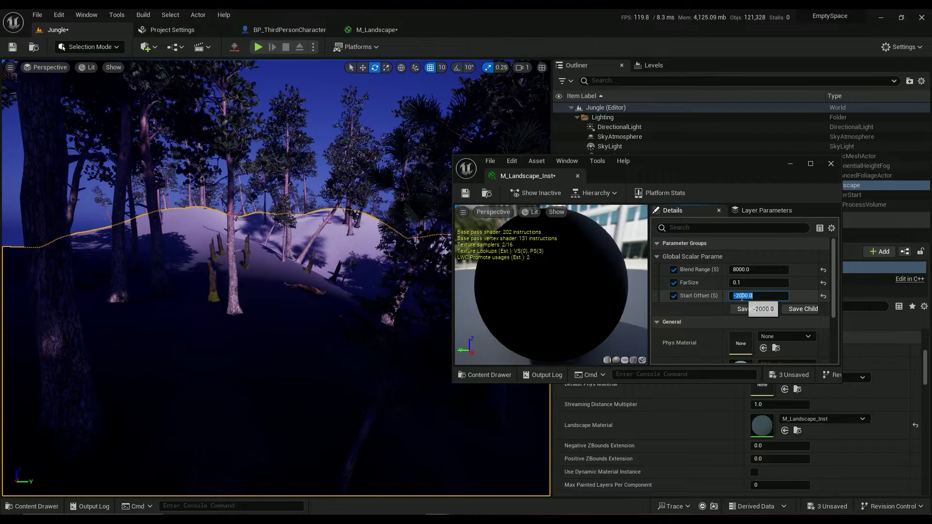
key("BackSpace")
type("1")
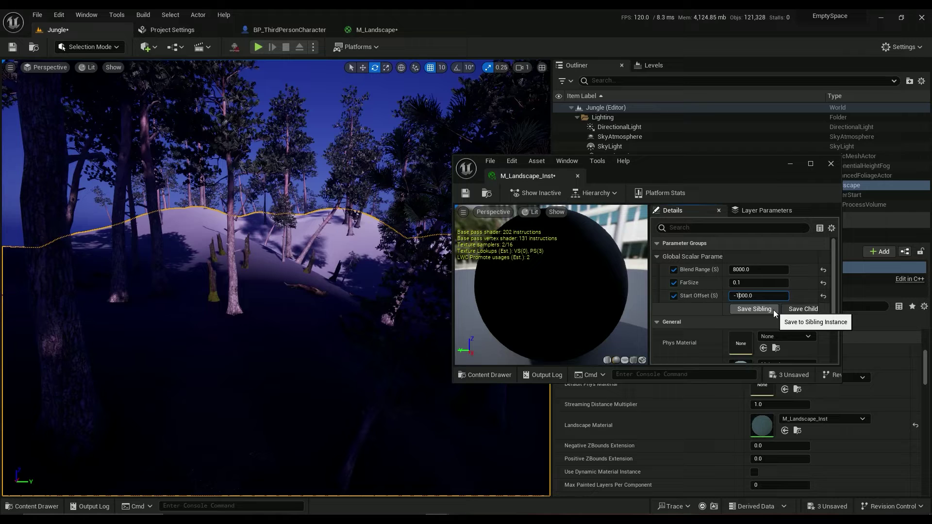
key("Return")
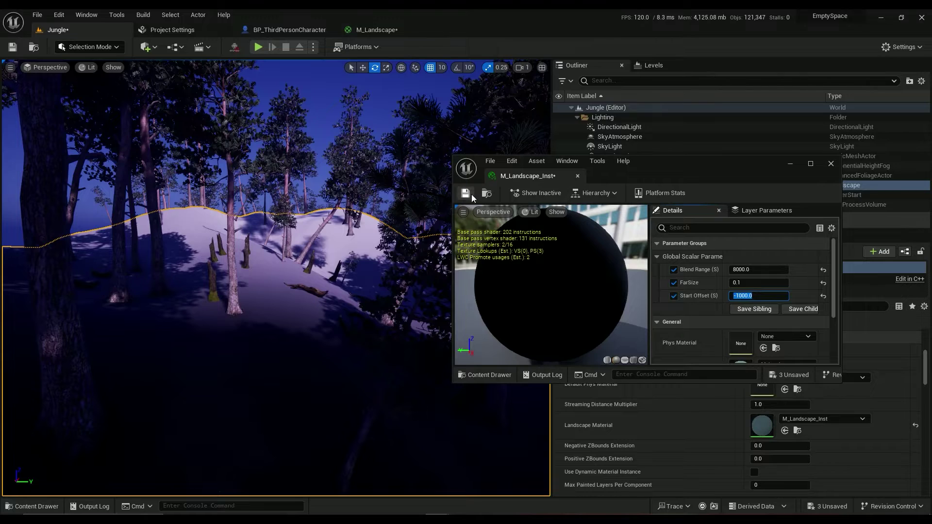
left_click(577, 176)
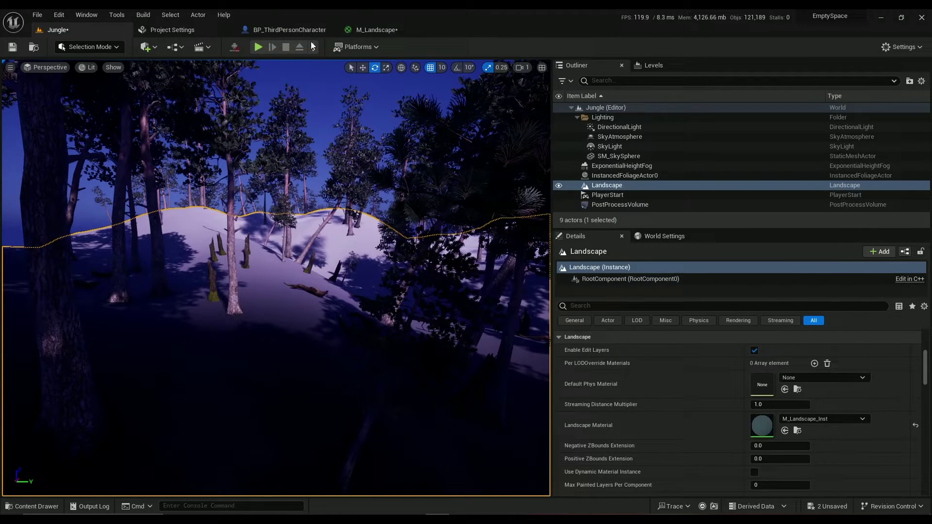
Examine the distance mask on the Jungle landscape and how the texture samples feed the two Landscape Layer Blend nodes in M_Landscape.
left_click(384, 30)
scroll(495, 305, "down", 2)
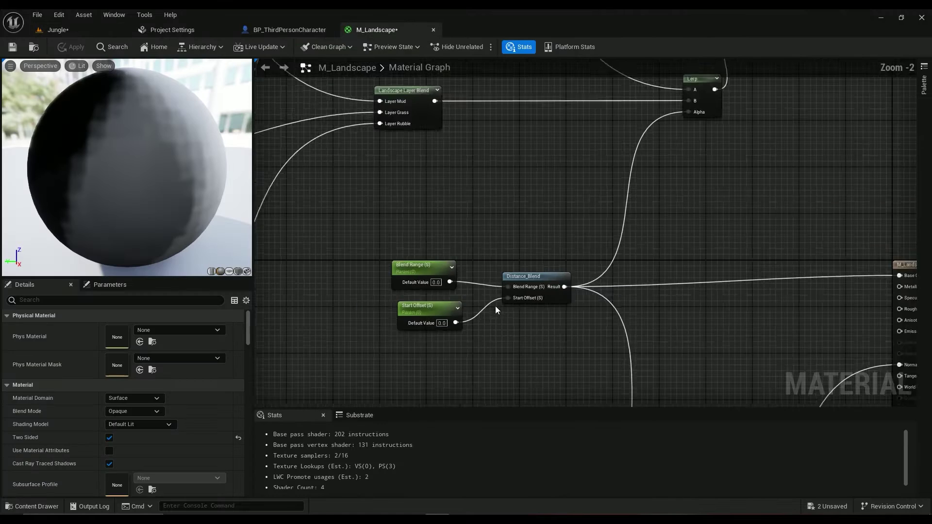
left_click(41, 28)
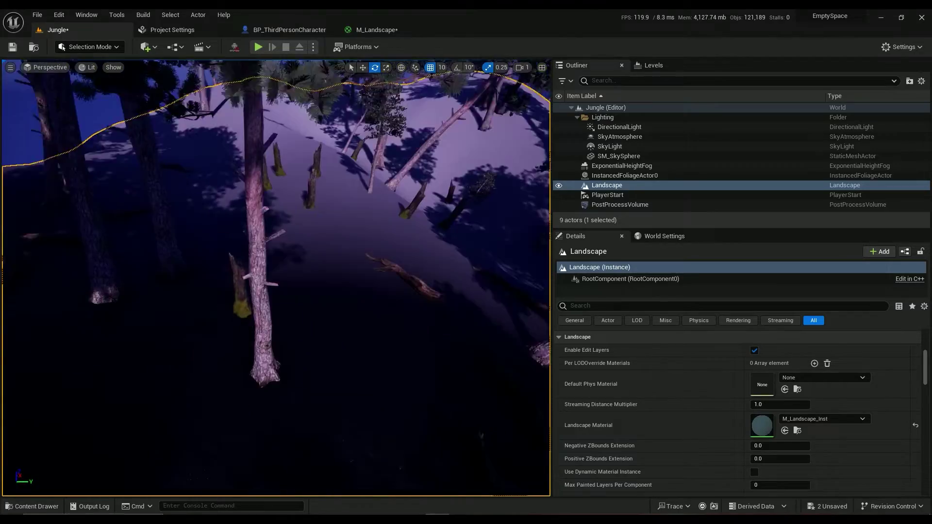
right_click_drag(276, 278, 314, 222)
left_click(368, 28)
scroll(483, 283, "down", 4)
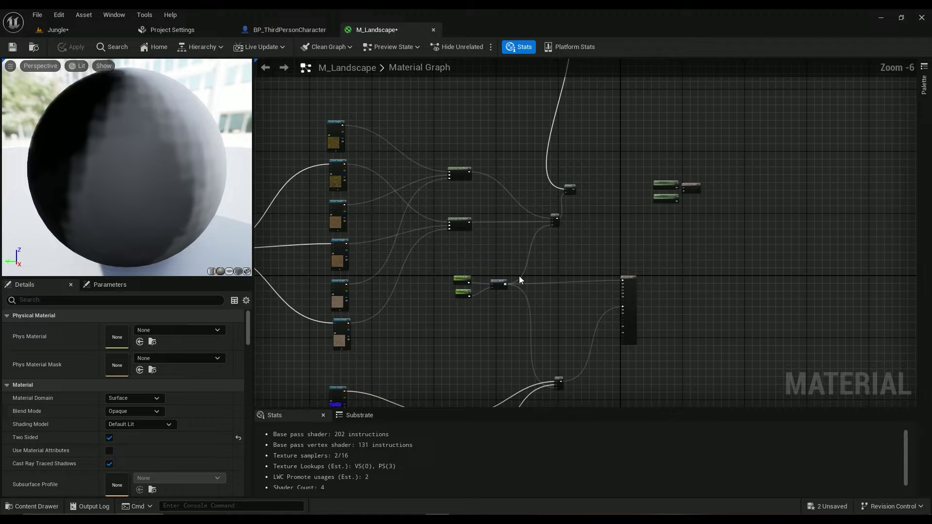
right_click_drag(457, 256, 777, 246)
scroll(658, 228, "up", 3)
scroll(735, 208, "down", 2)
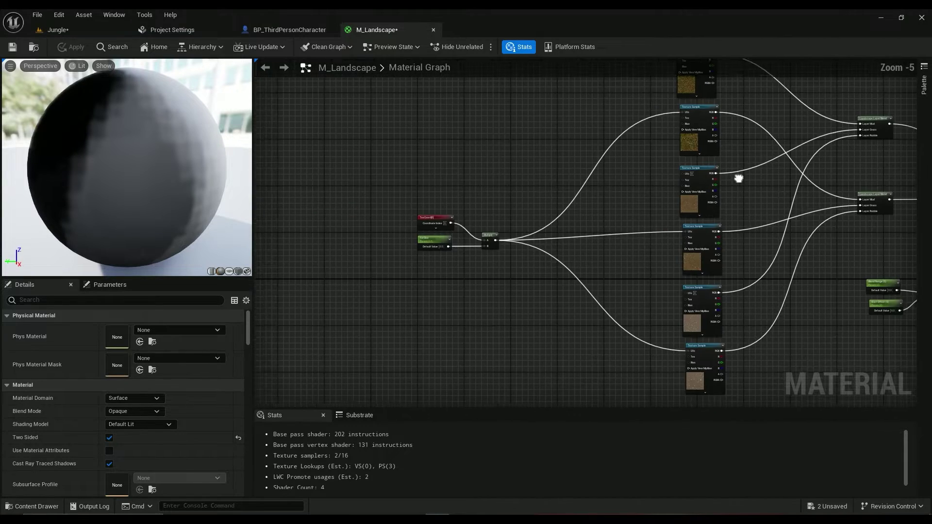
right_click_drag(738, 179, 688, 272)
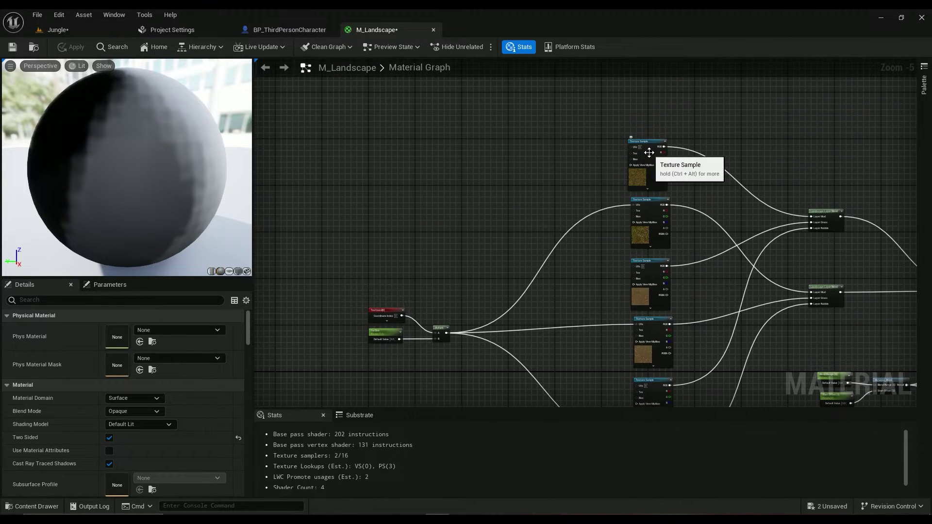
scroll(692, 250, "up", 4)
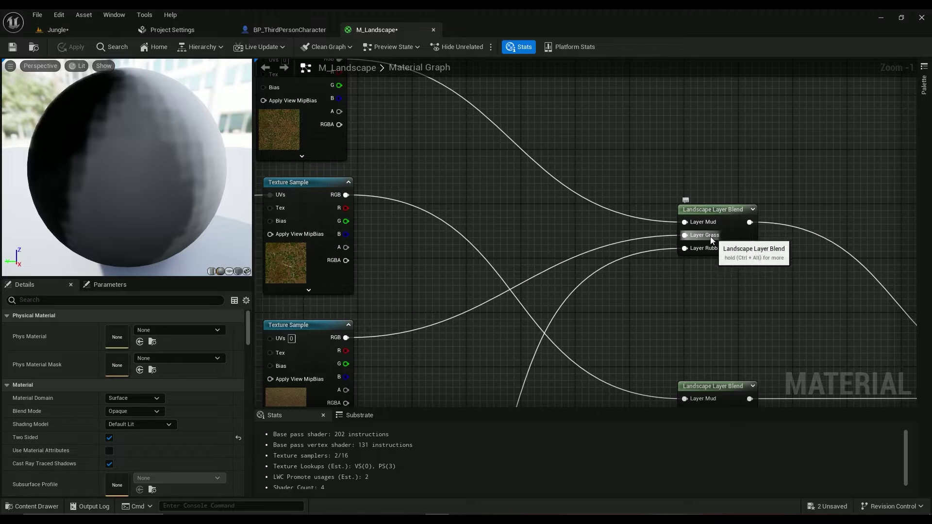
right_click_drag(710, 237, 653, 277)
scroll(653, 278, "down", 2)
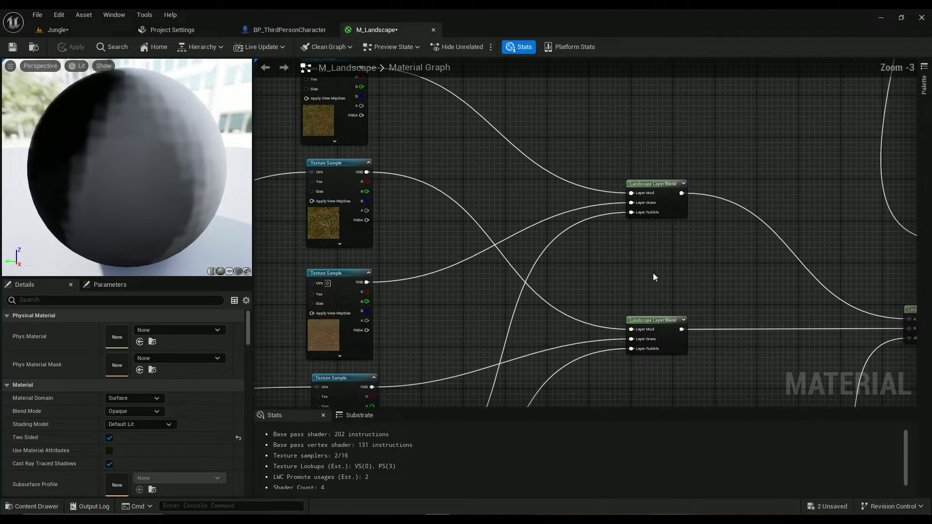
scroll(604, 199, "up", 3)
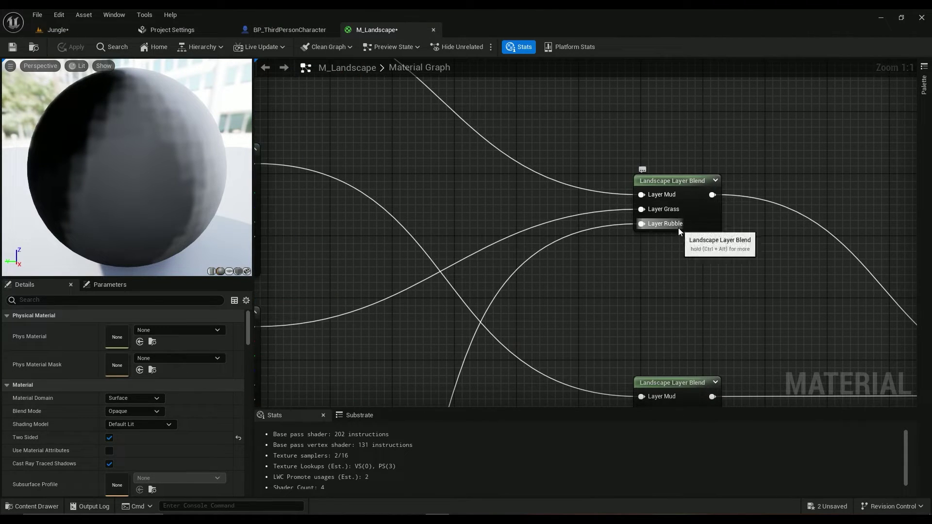
scroll(521, 261, "down", 2)
right_click_drag(521, 261, 719, 346)
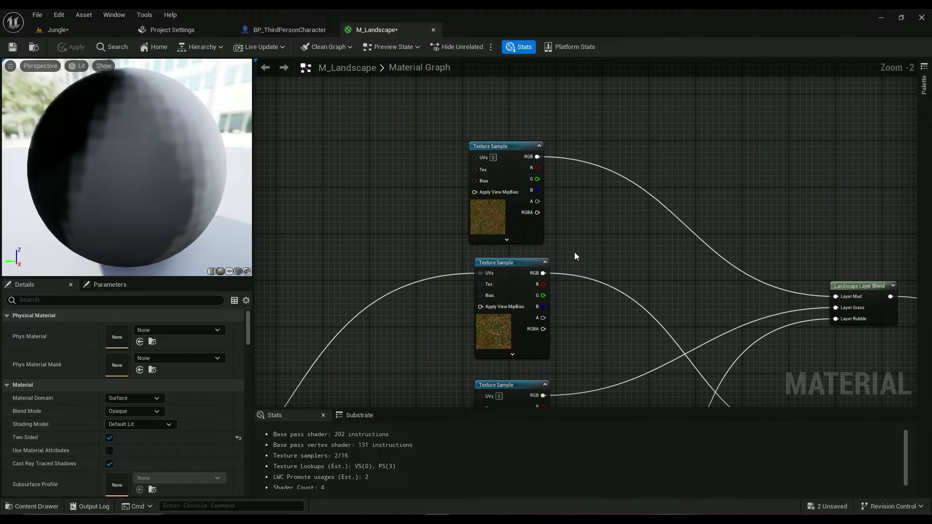
Select the three texture samples without a UV connection and move them together away from the samples with connected UVs.
left_click(488, 223)
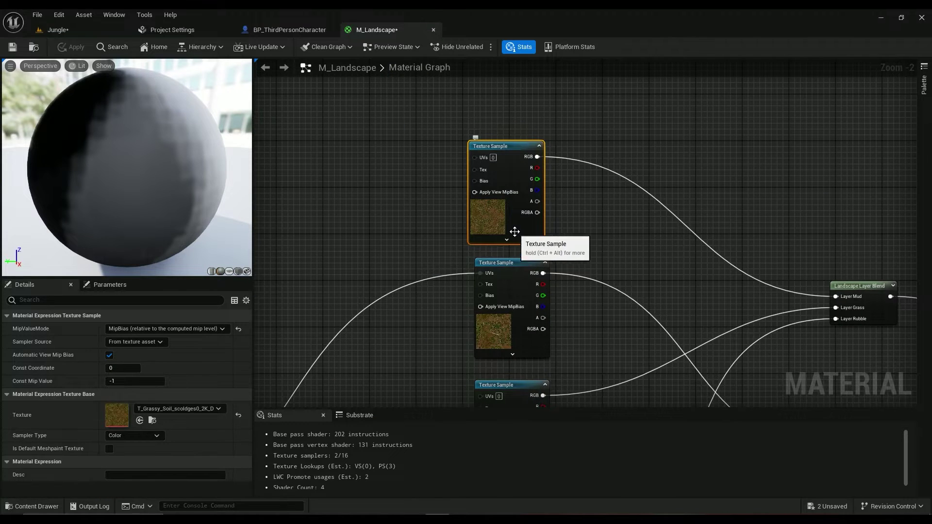
right_click_drag(508, 230, 518, 188)
right_click_drag(593, 248, 579, 206)
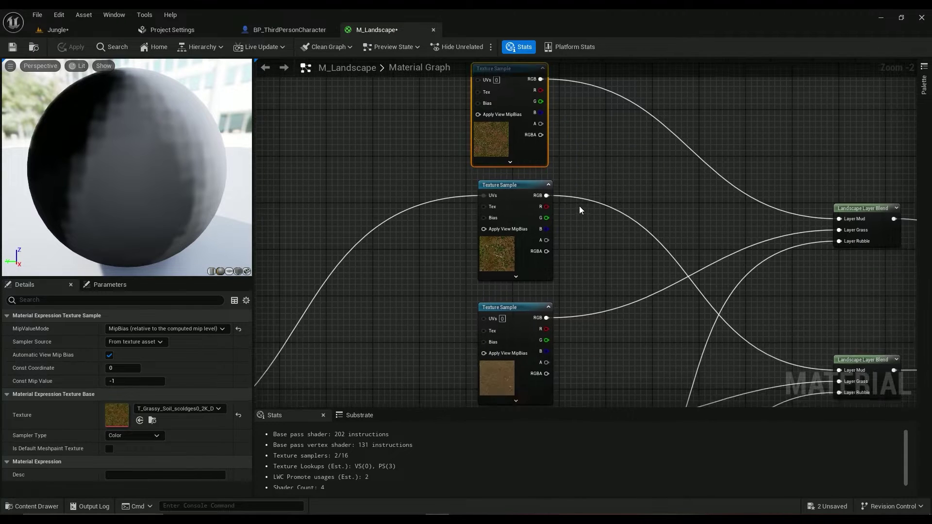
scroll(578, 206, "down", 1)
right_click_drag(566, 348, 597, 88)
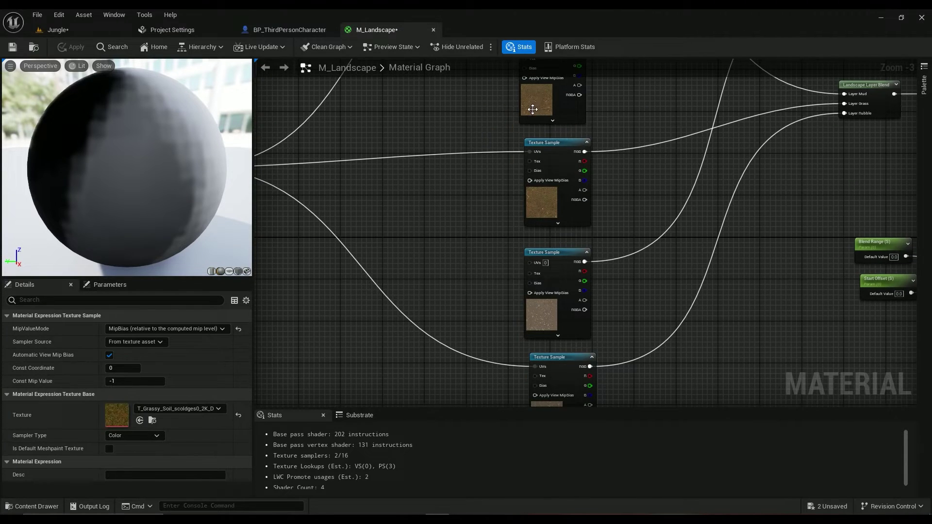
left_click(535, 102, "shift")
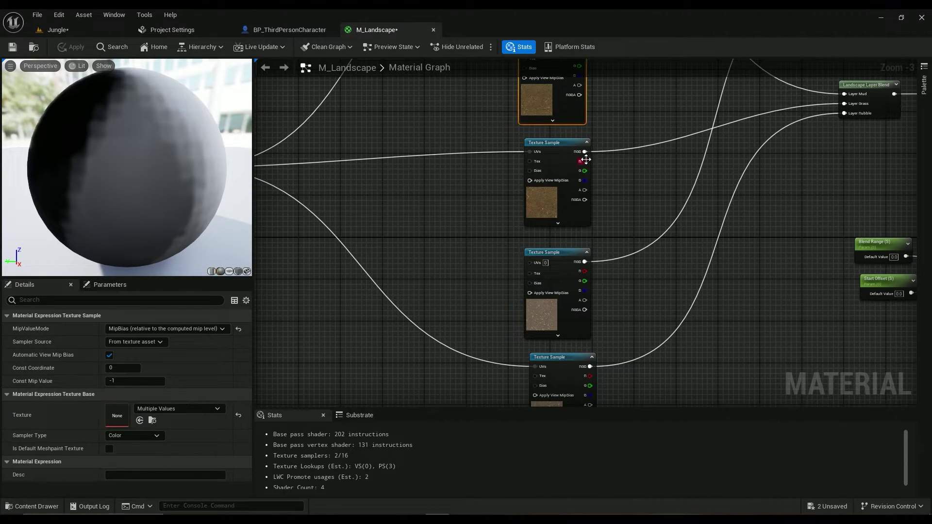
left_click(544, 313, "shift")
scroll(608, 246, "down", 2)
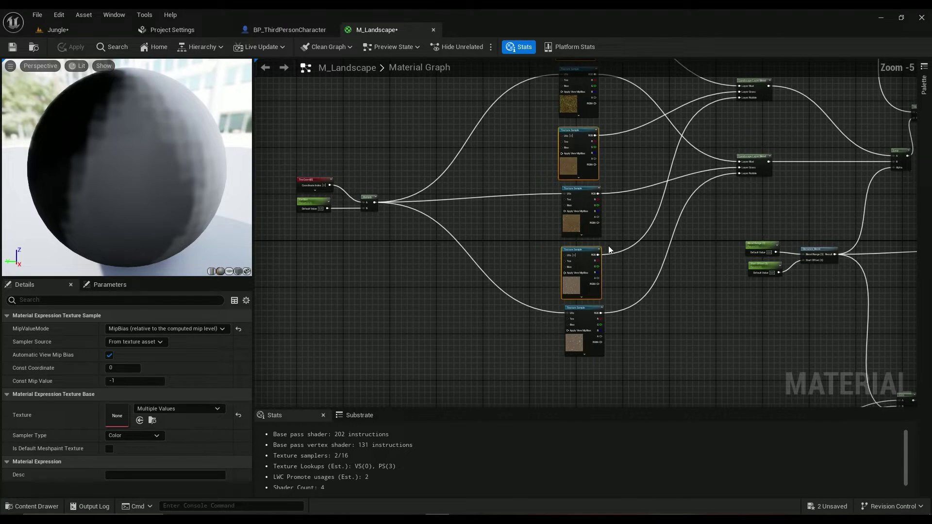
right_click_drag(650, 233, 615, 358)
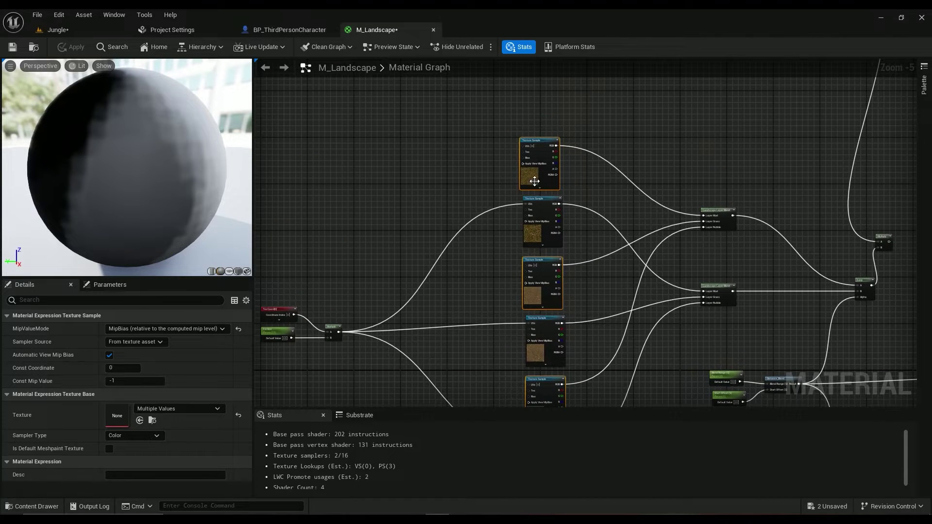
left_click_drag(538, 179, 478, 179)
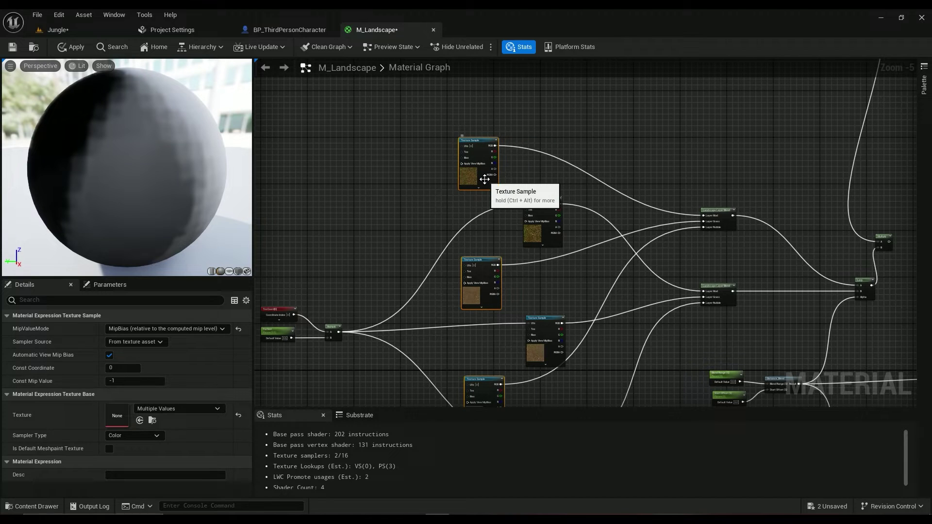
Paste copies of the three selected texture samples into the empty graph area above the existing texture coordinate setup.
right_click_drag(563, 149, 457, 308)
right_click_drag(322, 223, 613, 148)
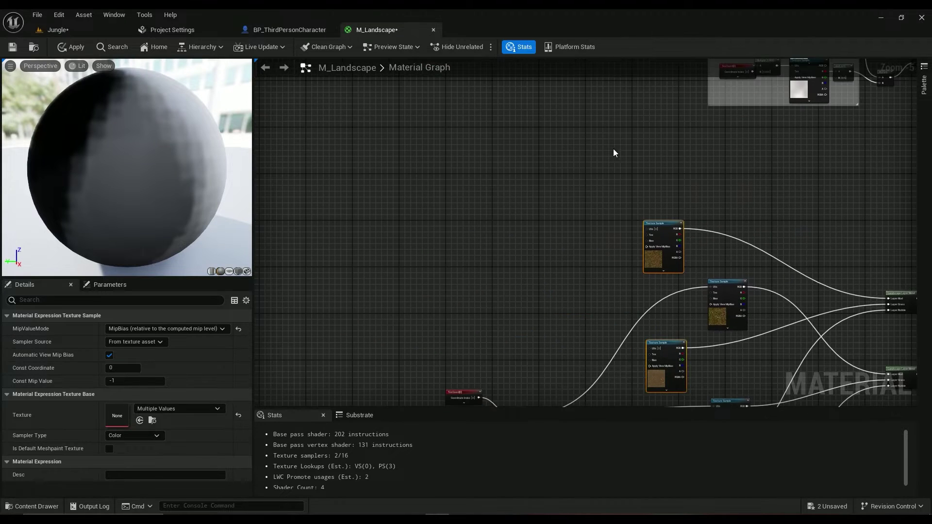
key("ctrl+v")
left_click_drag(443, 188, 432, 226)
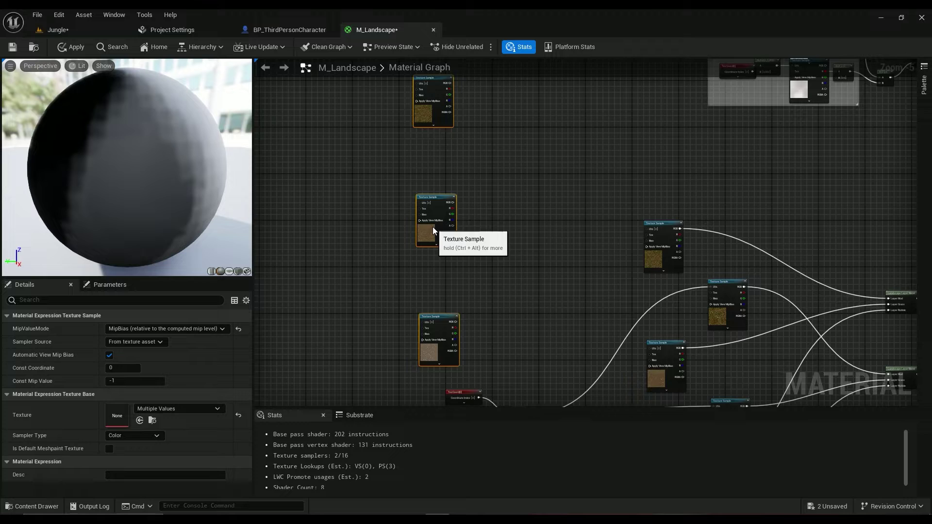
Add a TextureCoordinate node beside the copied texture samples and connect it to input A of a new Multiply node.
scroll(470, 214, "down", 3)
scroll(451, 210, "up", 4)
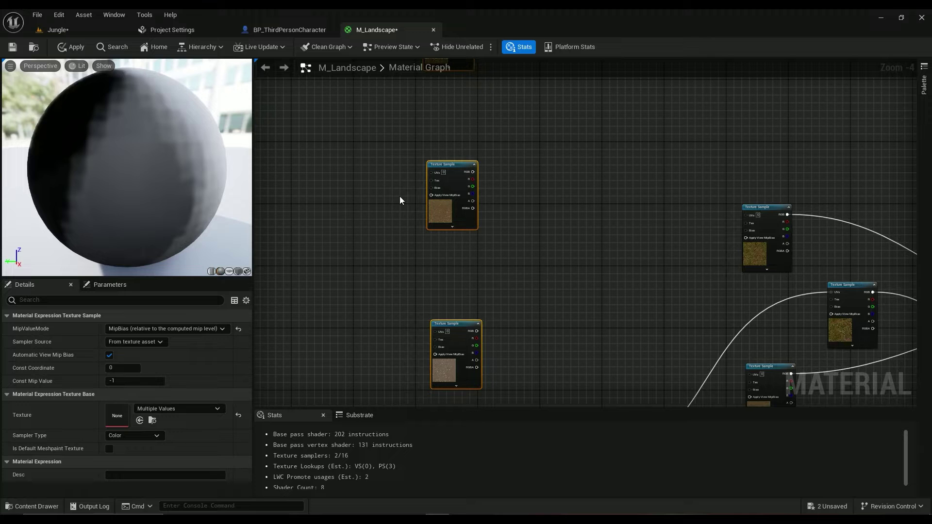
scroll(397, 236, "down", 1)
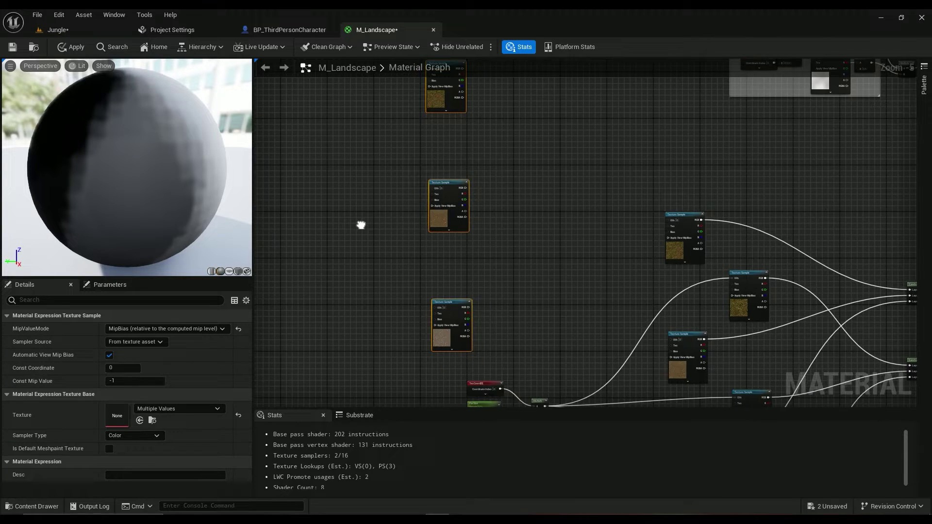
right_click_drag(361, 225, 440, 214)
right_click(441, 213)
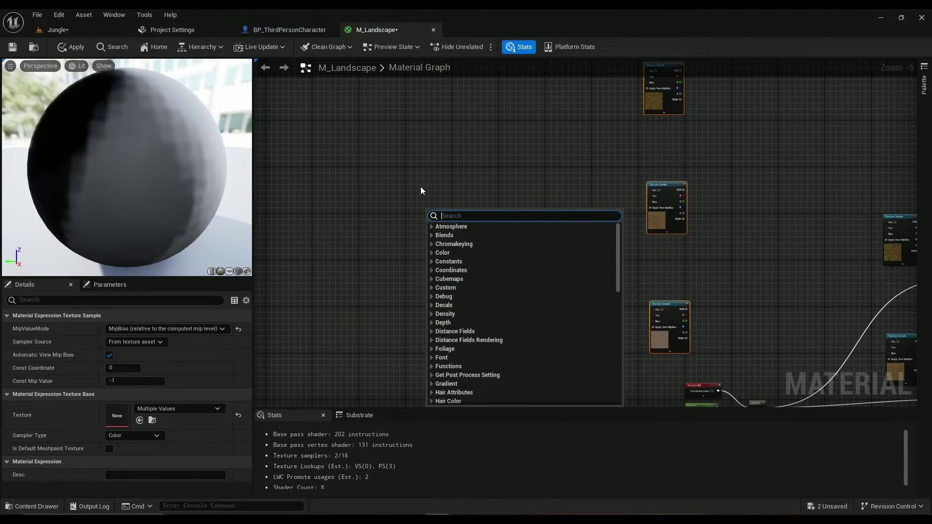
type("texture c")
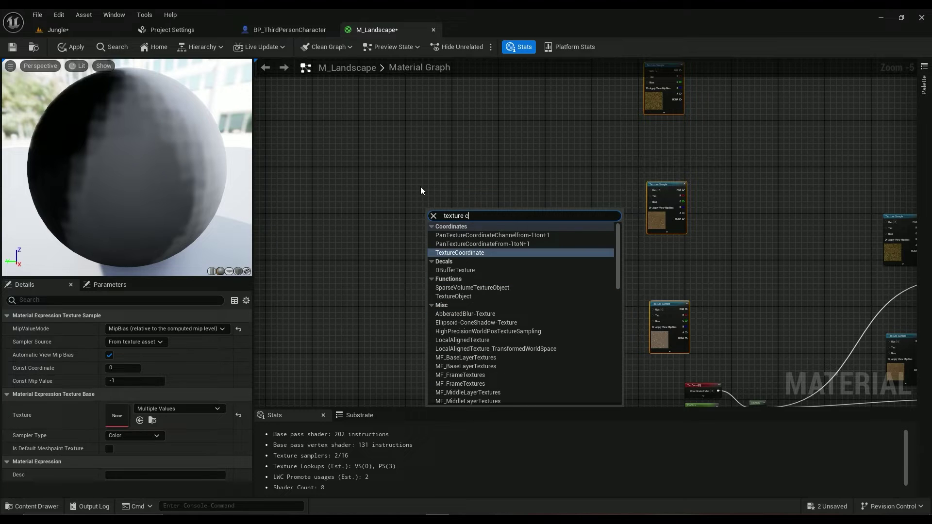
key("Return")
scroll(470, 248, "up", 3)
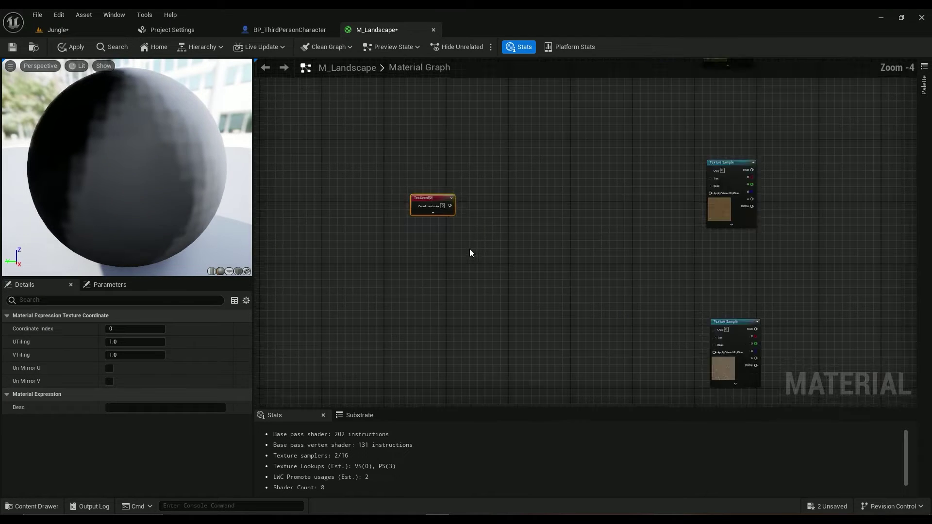
left_click(486, 194)
left_click_drag(399, 184, 495, 208)
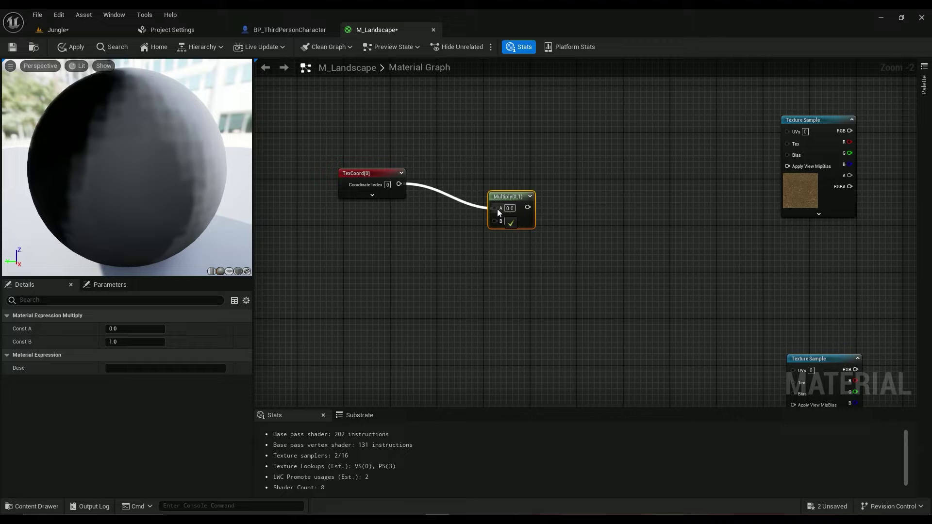
Promote the new Multiply node's B input to a parameter named Fartiling and place it below the TexCoord node.
right_click(495, 221)
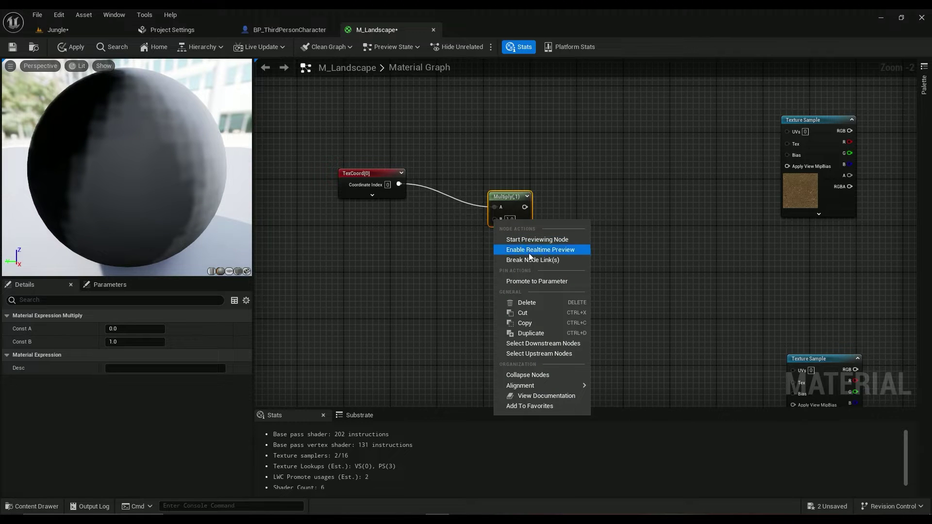
left_click(534, 281)
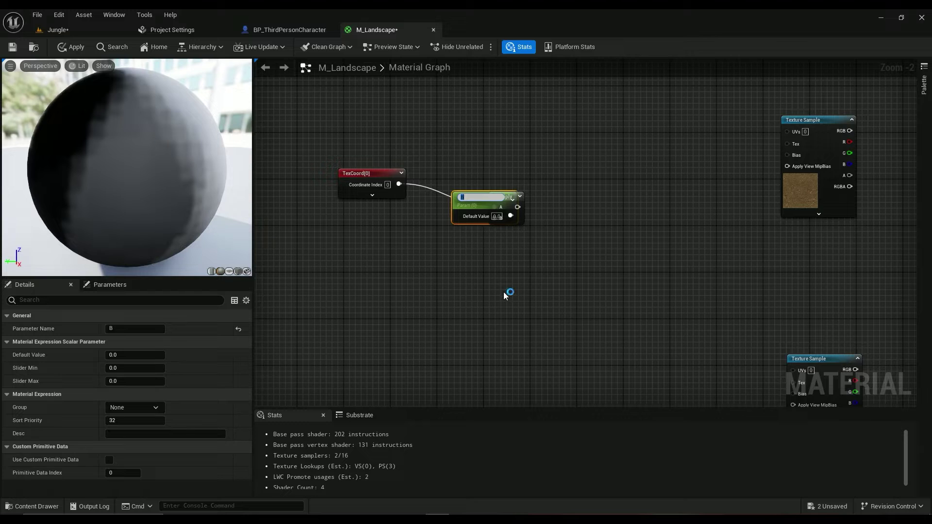
type("Fartiling")
key("Return")
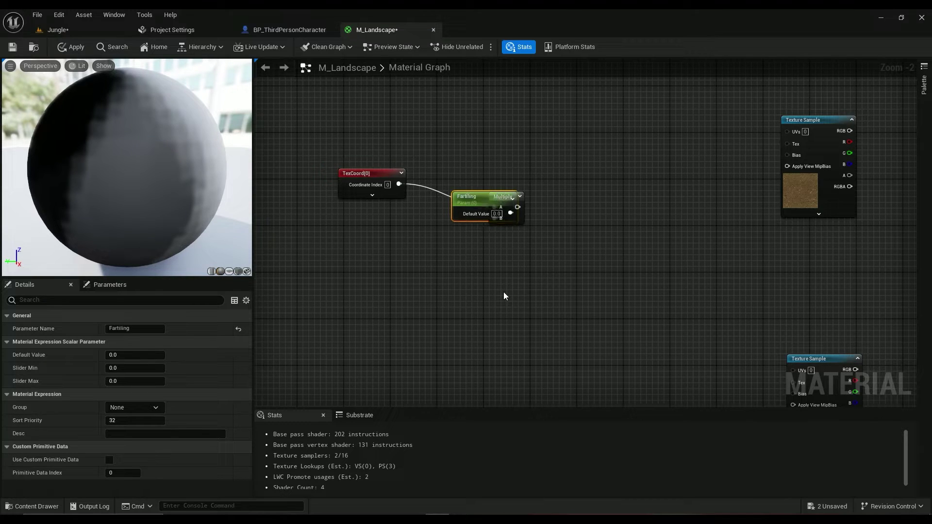
left_click_drag(480, 199, 420, 232)
Examine the existing FarSize parameter and the TexCoord and Multiply nodes it works with.
right_click_drag(651, 374, 596, 207)
scroll(595, 208, "down", 5)
scroll(727, 312, "up", 6)
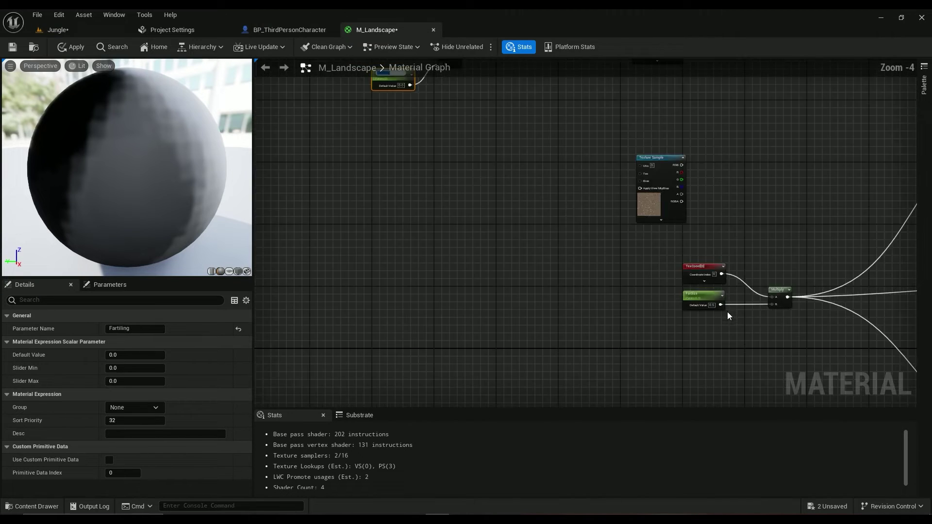
scroll(517, 225, "down", 3)
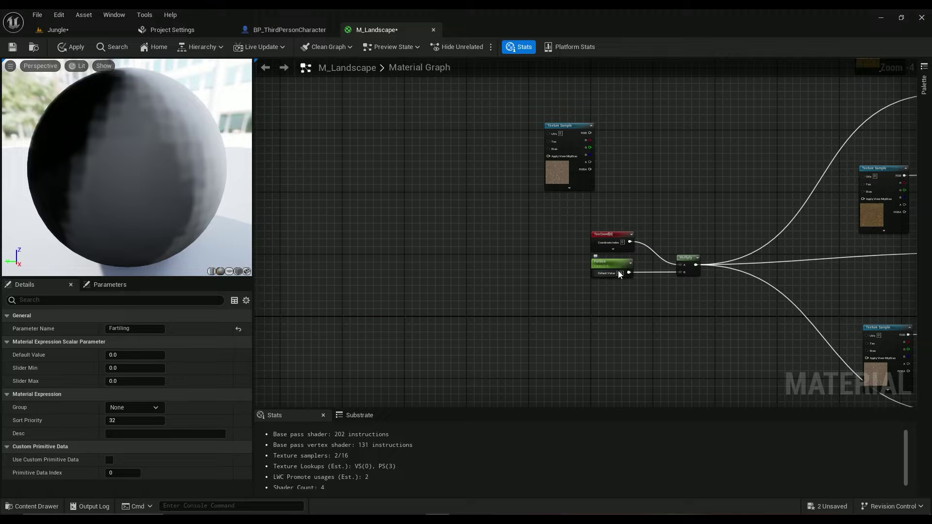
scroll(639, 233, "up", 1)
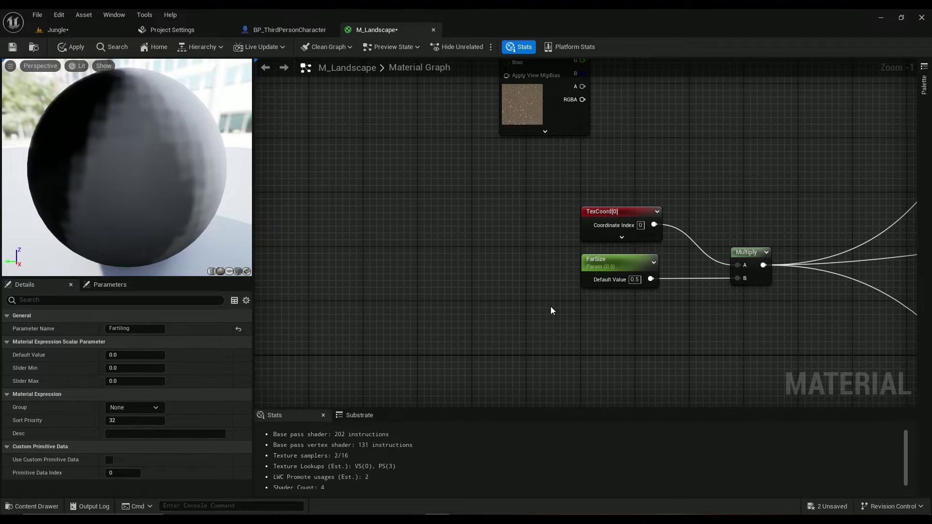
scroll(606, 295, "up", 2)
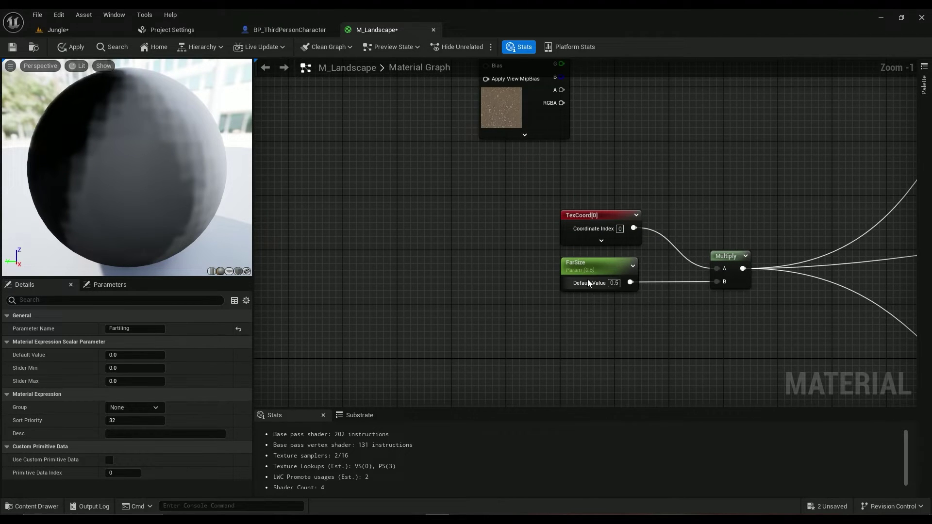
Connect the output of the Fartiling Multiply node to the UVs inputs of all three copied texture samples.
right_click_drag(448, 230, 558, 406)
scroll(469, 262, "down", 2)
scroll(468, 260, "down", 2)
right_click_drag(415, 210, 505, 298)
scroll(494, 259, "up", 3)
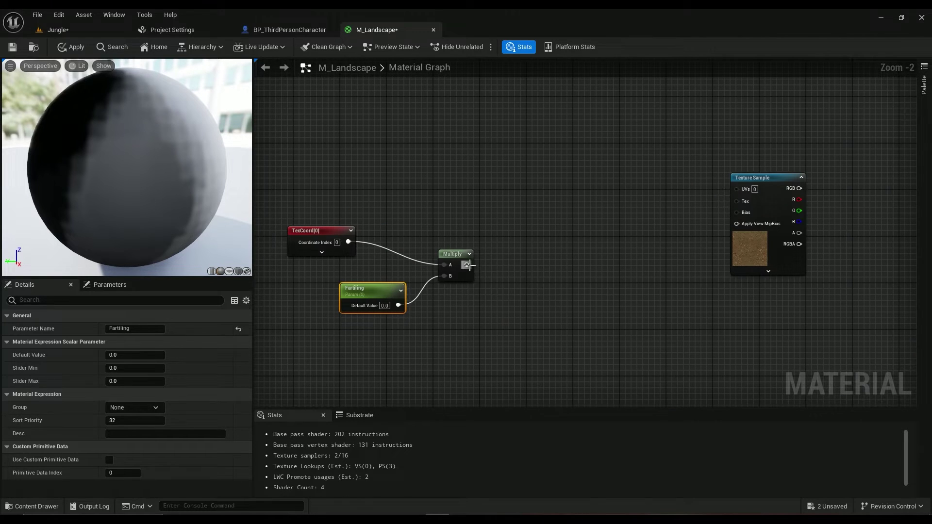
left_click_drag(467, 264, 736, 188)
right_click_drag(551, 240, 539, 325)
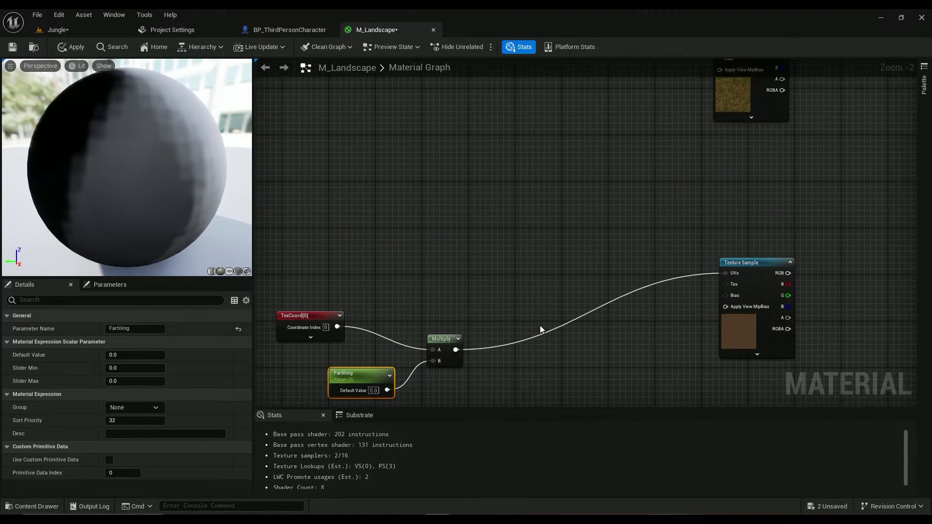
scroll(540, 325, "down", 2)
left_click(470, 340)
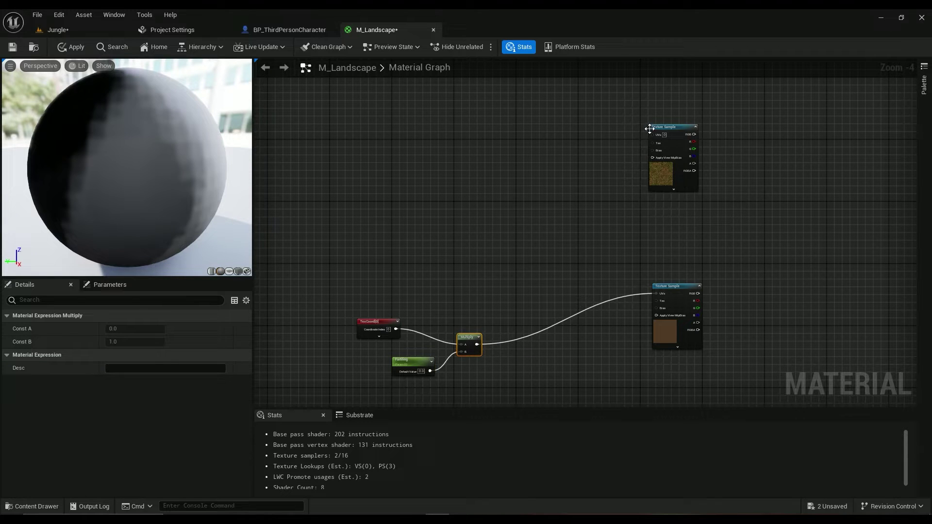
left_click_drag(653, 134, 474, 343)
right_click_drag(493, 352, 465, 181)
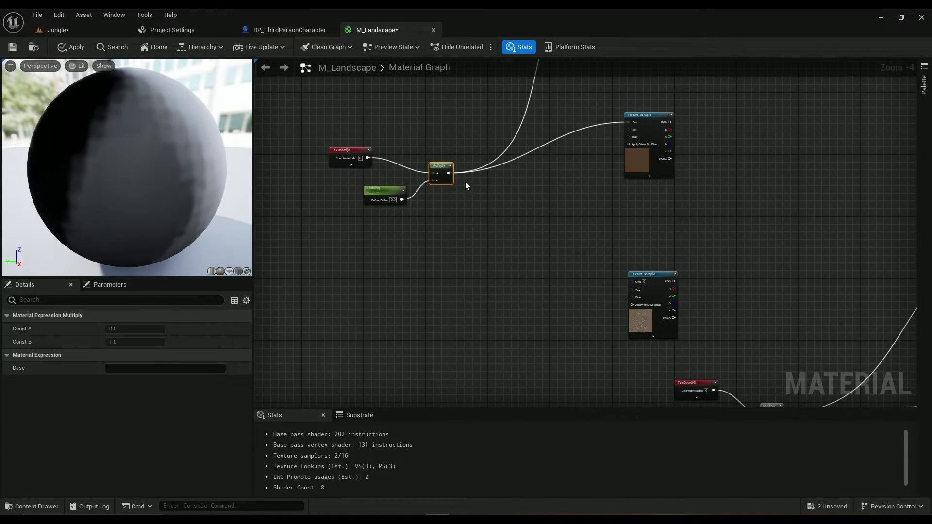
left_click_drag(449, 173, 634, 281)
Duplicate the upper Landscape Layer Blend node with its Mud, Grass and Rubble layers beside the copied texture samples.
right_click_drag(634, 282, 531, 281)
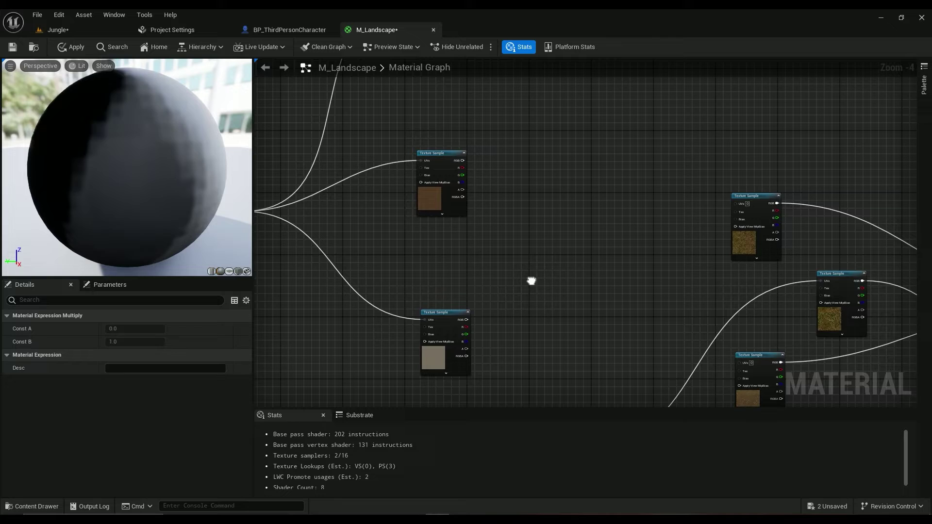
right_click_drag(698, 232, 412, 195)
left_click(811, 274)
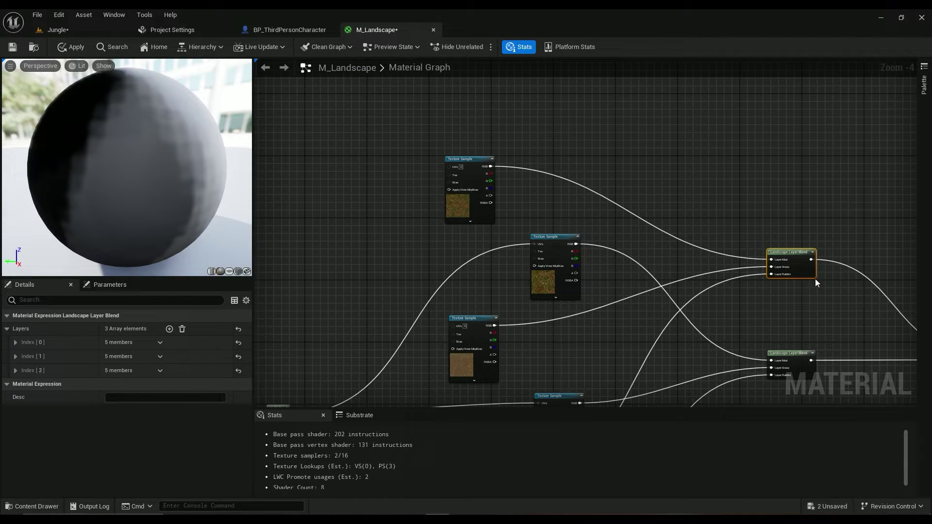
scroll(813, 276, "up", 3)
right_click_drag(514, 214, 718, 291)
scroll(534, 213, "down", 3)
right_click_drag(486, 194, 855, 273)
key("ctrl+v")
Add a trial LandscapeLayerBlend node with two unnamed layers and delete it again.
right_click(624, 165)
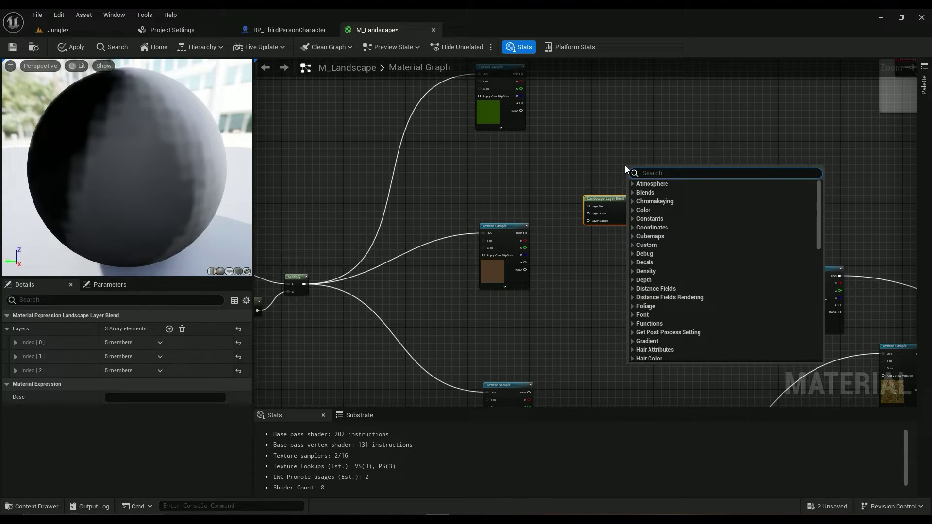
type("landsca")
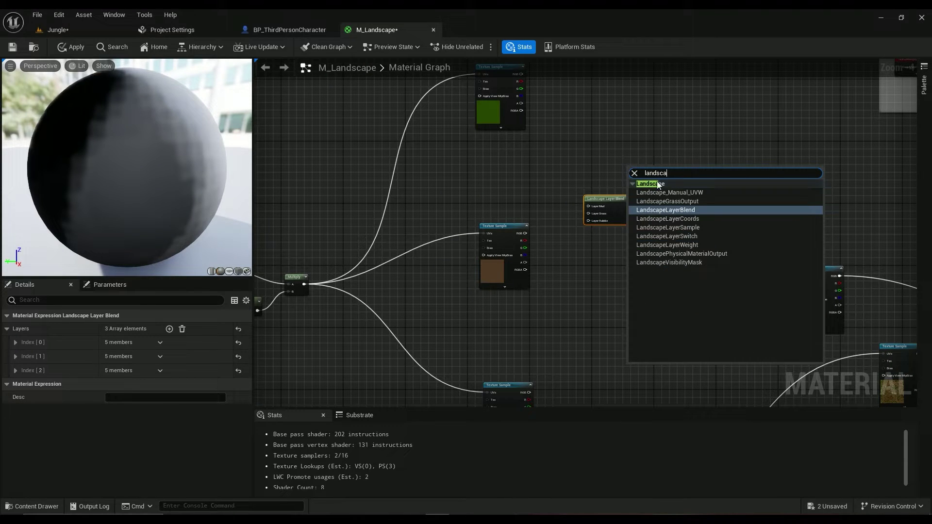
left_click(686, 209)
left_click_drag(672, 173, 718, 146)
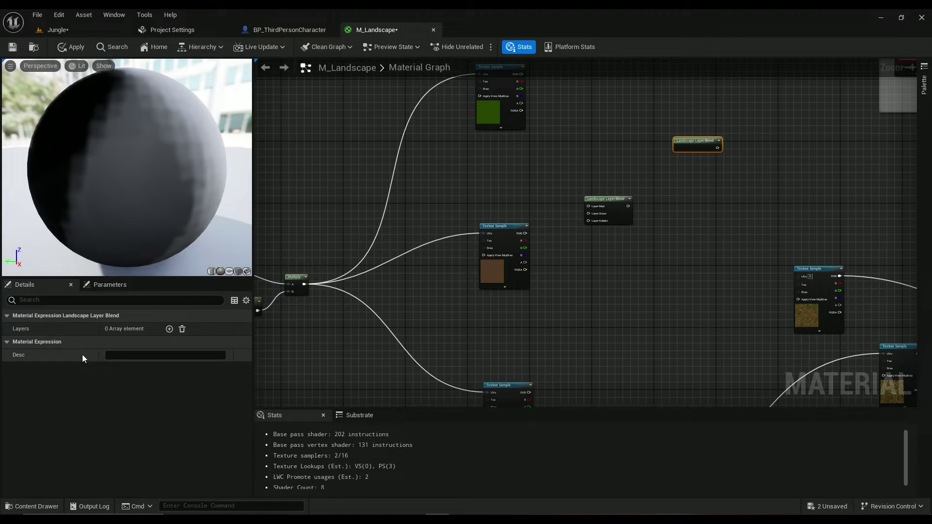
left_click(170, 329)
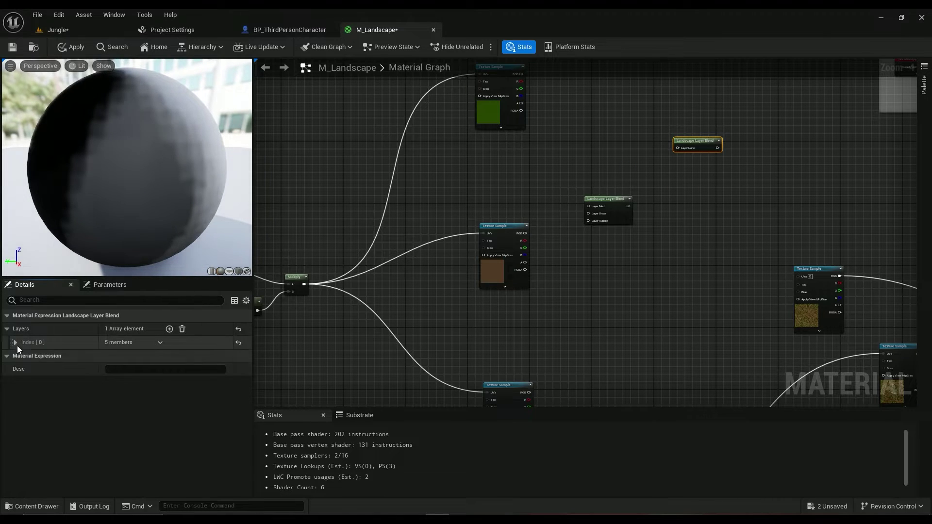
left_click(16, 342)
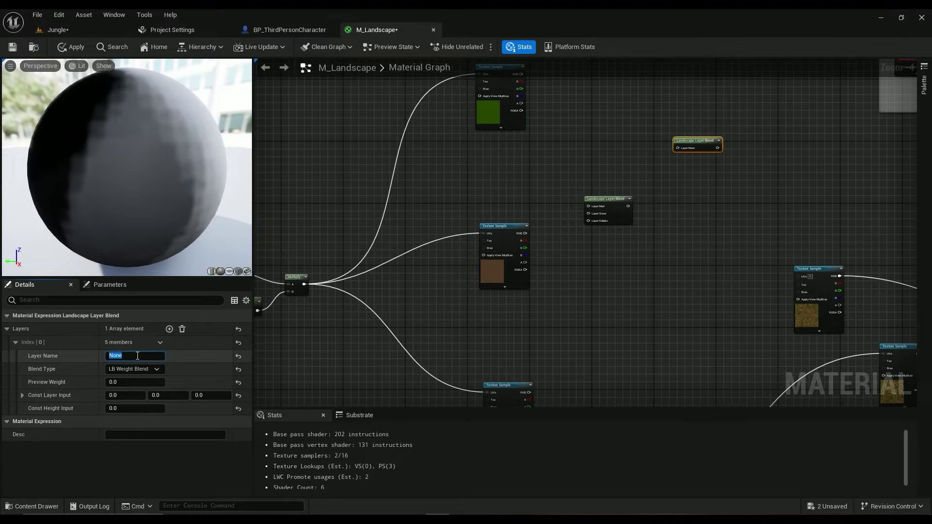
left_click(171, 331)
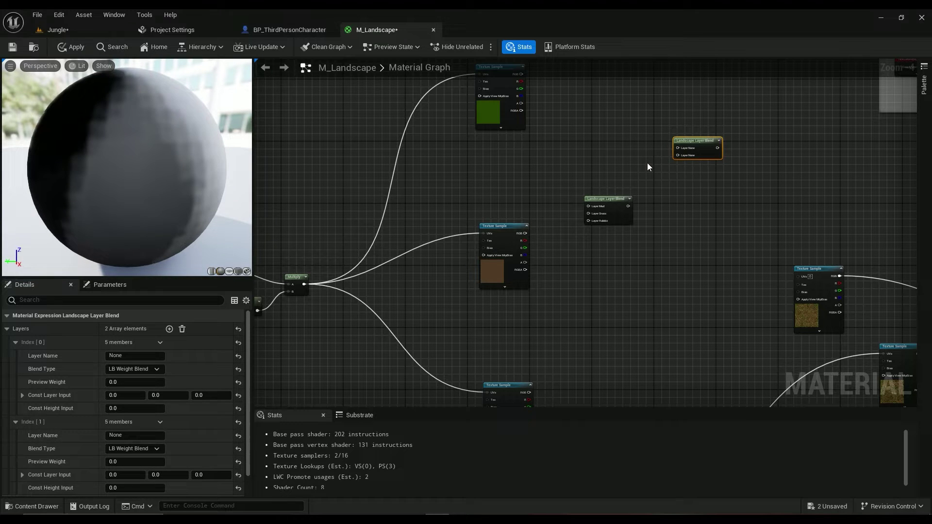
key("Delete")
Connect the RGB outputs of the three copied texture samples, in order, to the pasted blend's Layer Mud, Layer Grass and Layer Rubble inputs.
right_click_drag(565, 154, 575, 184)
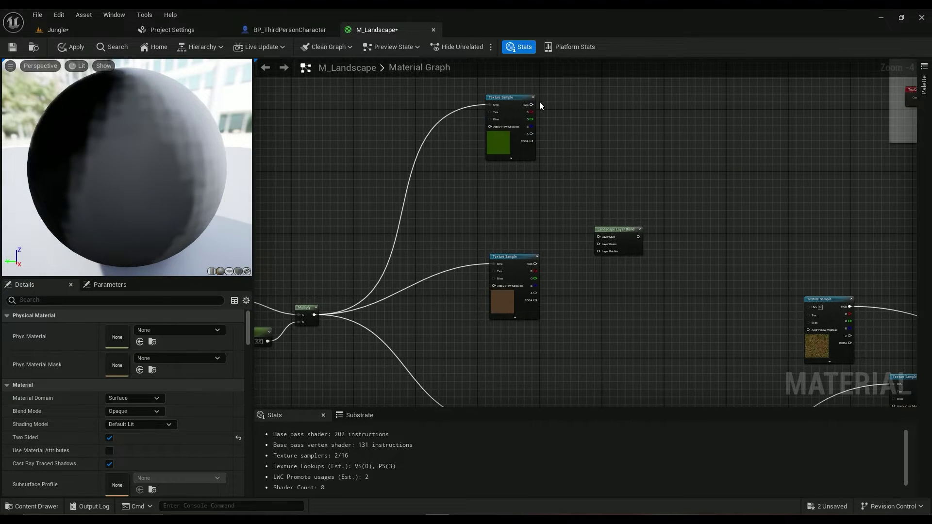
left_click_drag(532, 104, 602, 236)
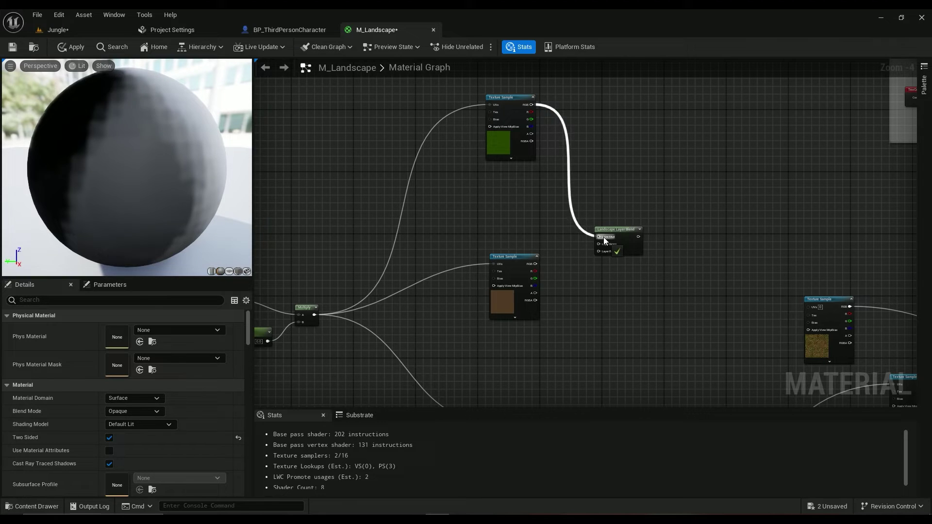
left_click_drag(535, 264, 539, 155)
Add a Lerp node beside the pasted Landscape Layer Blend and connect the blend's output to the Lerp's B input.
right_click_drag(607, 130, 537, 313)
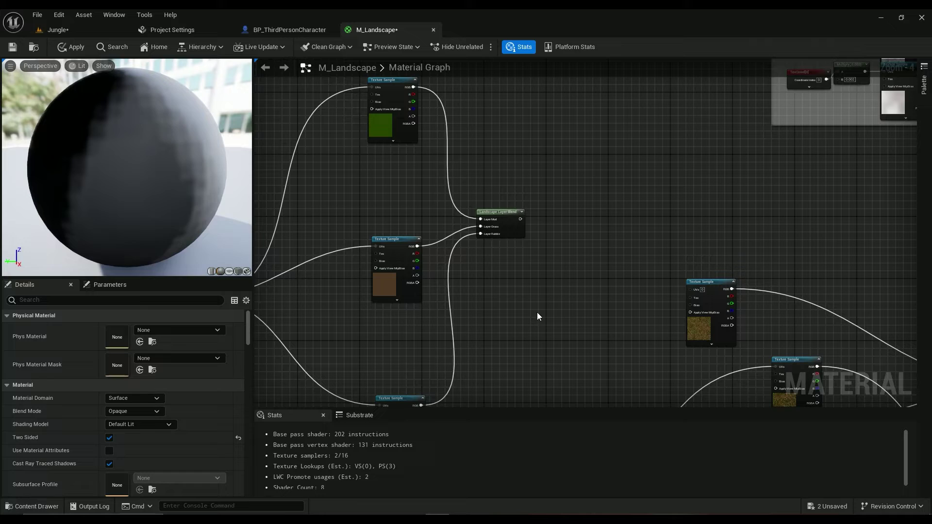
left_click(599, 204)
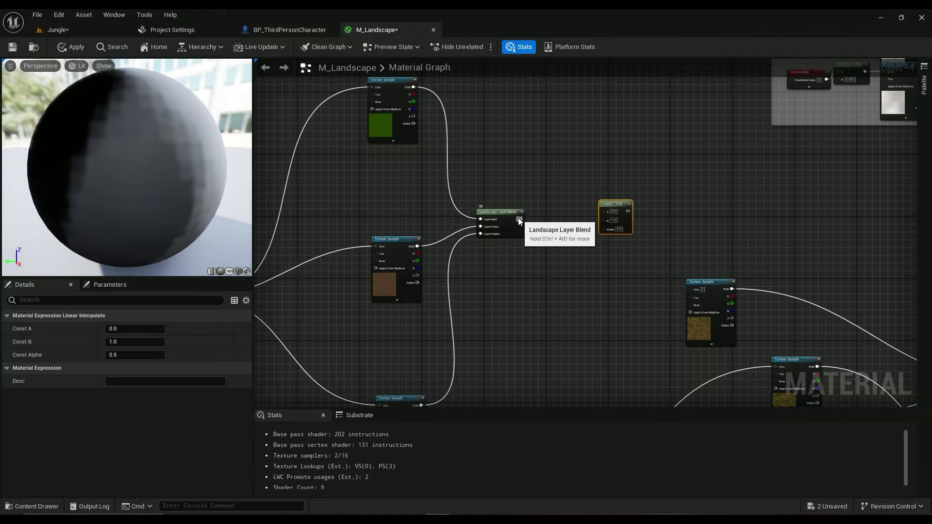
left_click_drag(520, 219, 668, 219)
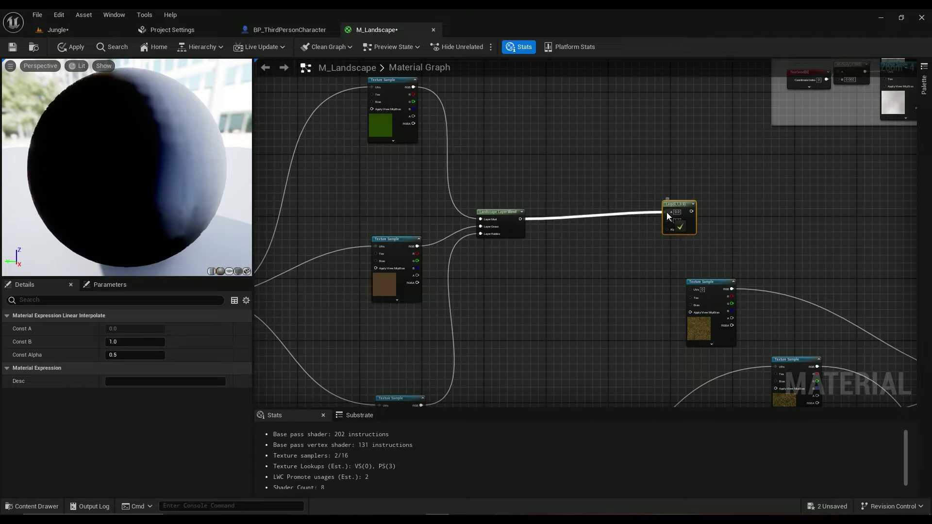
Examine how the two original Landscape Layer Blends and Distance_Blend feed the existing Lerp node.
scroll(655, 242, "down", 2)
scroll(691, 240, "up", 4)
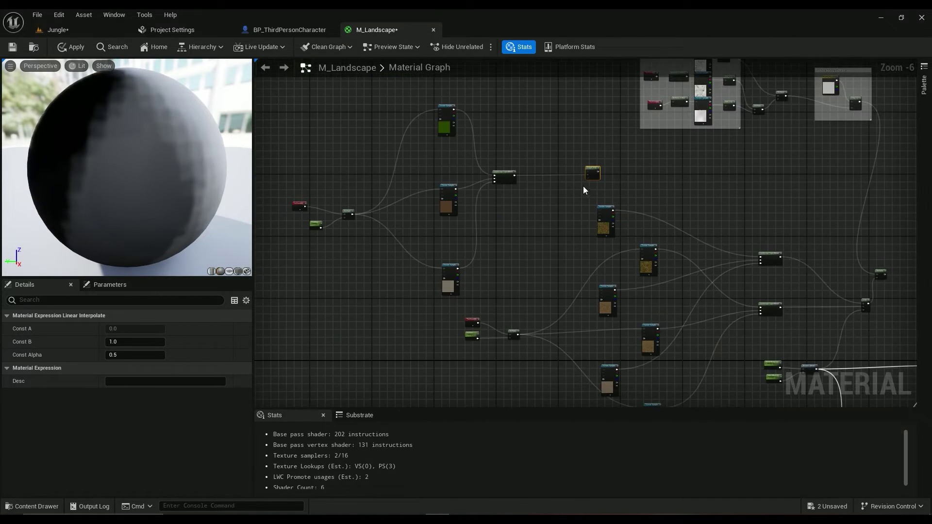
scroll(594, 193, "down", 3)
right_click_drag(750, 265, 607, 199)
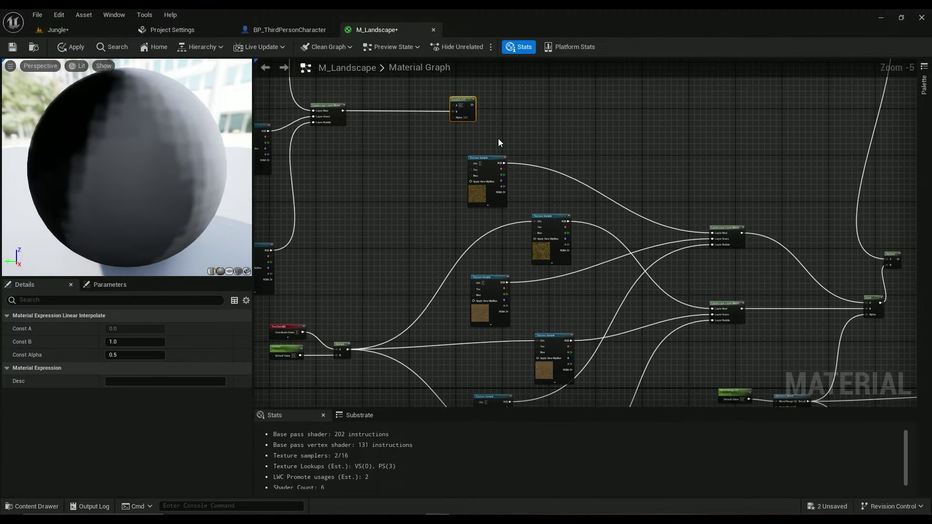
right_click_drag(815, 279, 804, 341)
scroll(468, 188, "up", 2)
right_click_drag(355, 221, 453, 100)
scroll(449, 174, "down", 3)
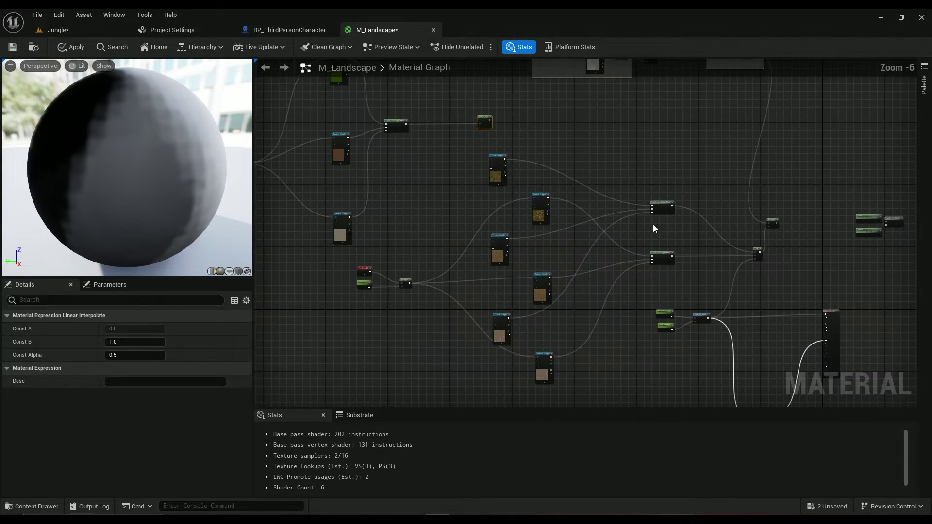
right_click_drag(608, 216, 450, 135)
scroll(529, 168, "up", 3)
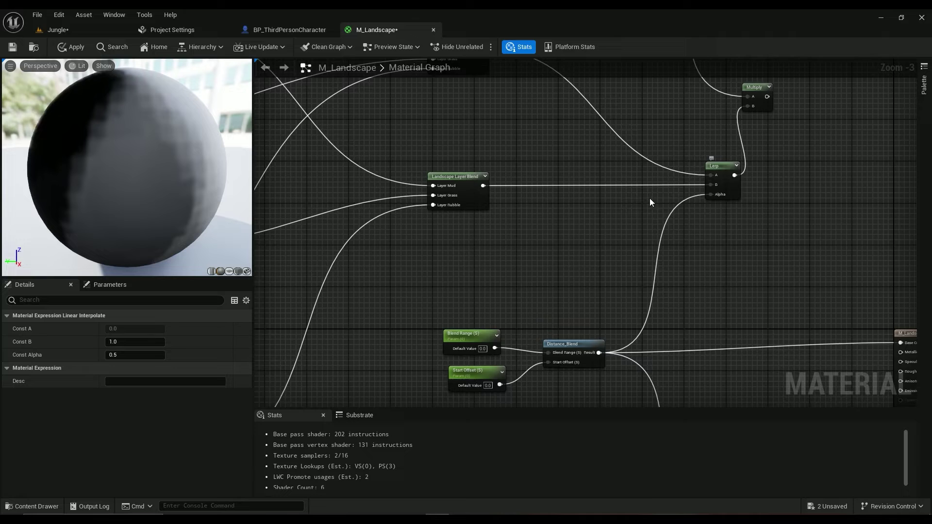
Add a Lerp node below the existing one and connect the lower original Landscape Layer Blend to its B input.
right_click_drag(736, 192, 695, 217)
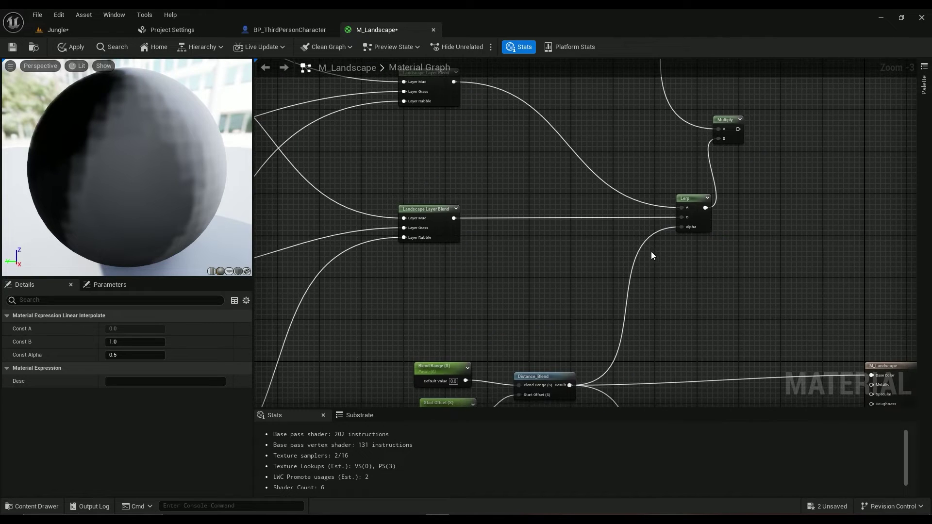
left_click(682, 275)
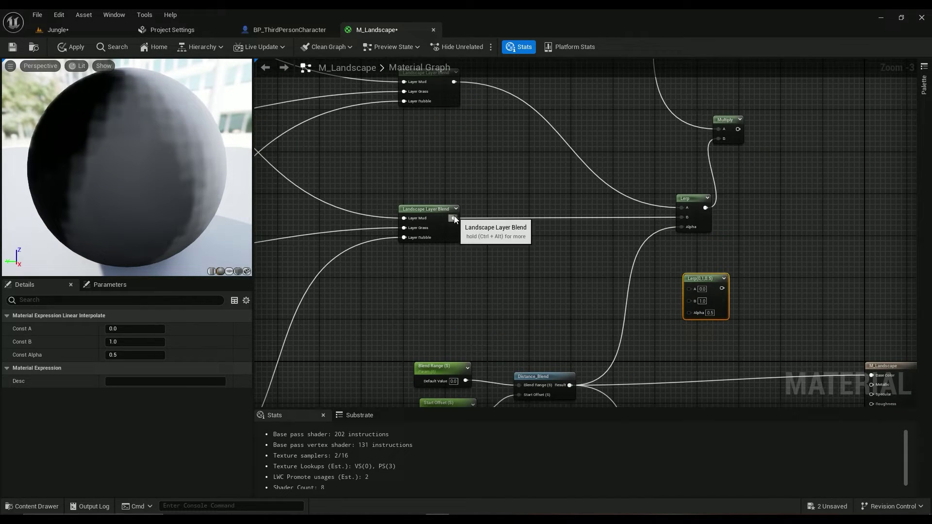
right_click_drag(487, 231, 691, 241)
scroll(692, 241, "down", 2)
right_click_drag(482, 230, 597, 189)
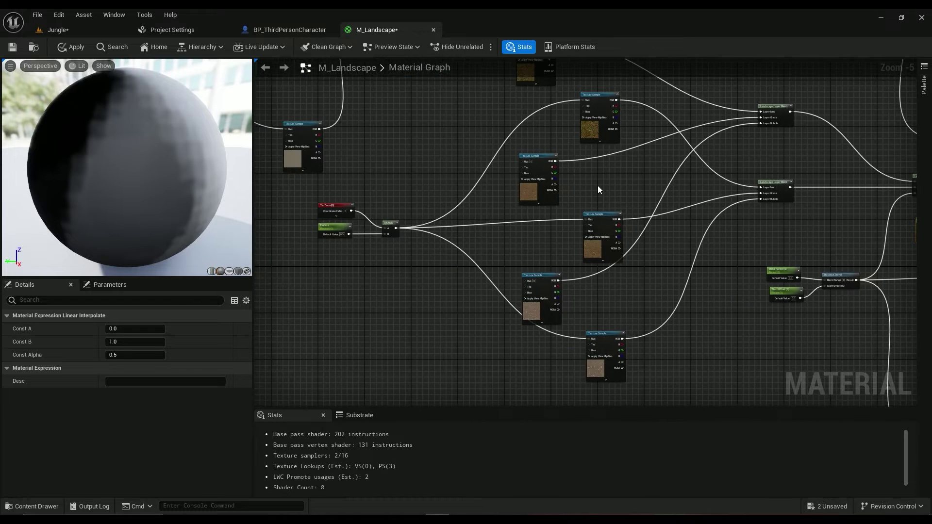
right_click_drag(740, 233, 491, 243)
scroll(537, 200, "up", 3)
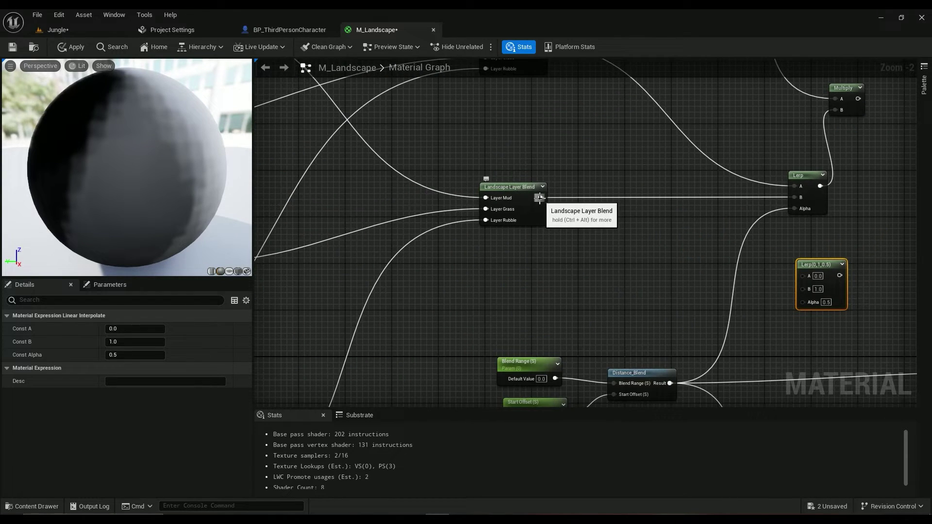
left_click_drag(540, 197, 803, 289)
Connect the upper Landscape Layer Blend to the new Lerp's A and Distance_Blend to its Alpha, and move it left of the existing Lerp.
right_click_drag(746, 301, 662, 394)
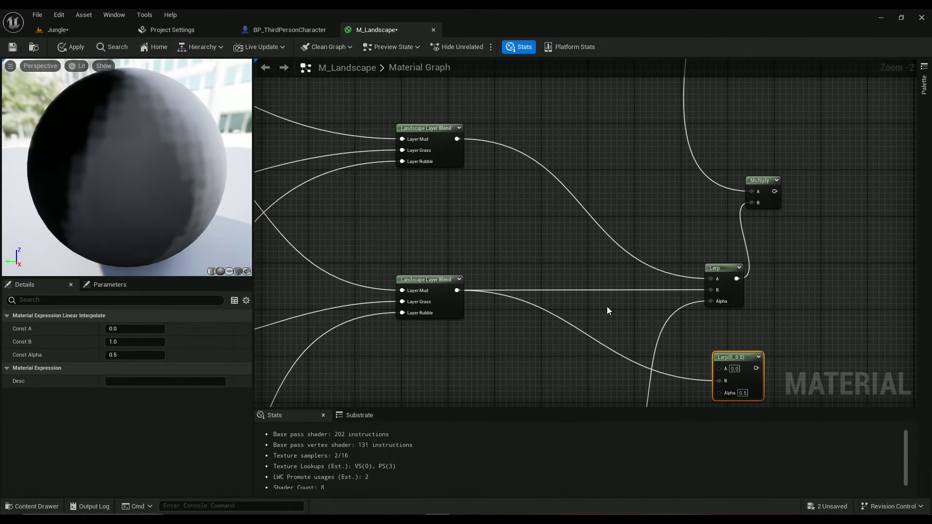
left_click_drag(456, 140, 719, 368)
right_click_drag(689, 363, 614, 150)
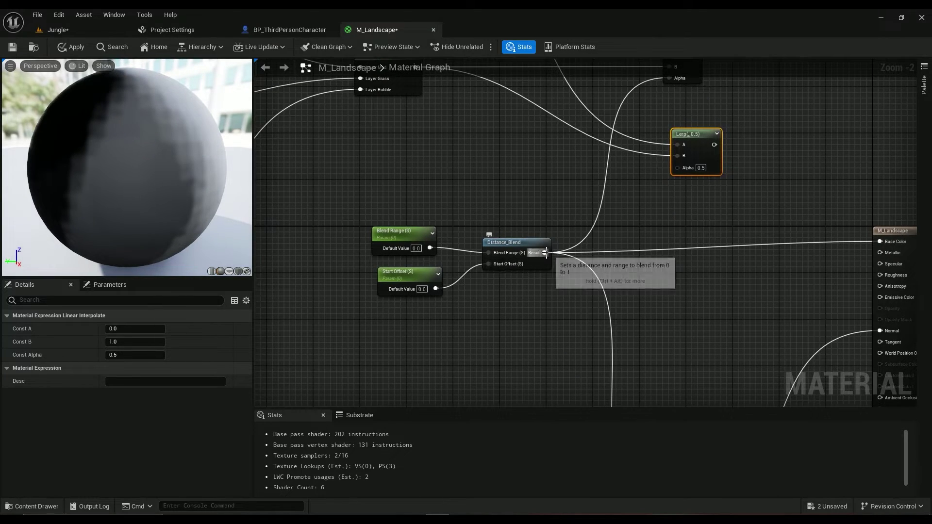
left_click_drag(544, 253, 685, 167)
scroll(707, 176, "down", 2)
right_click_drag(737, 153, 706, 274)
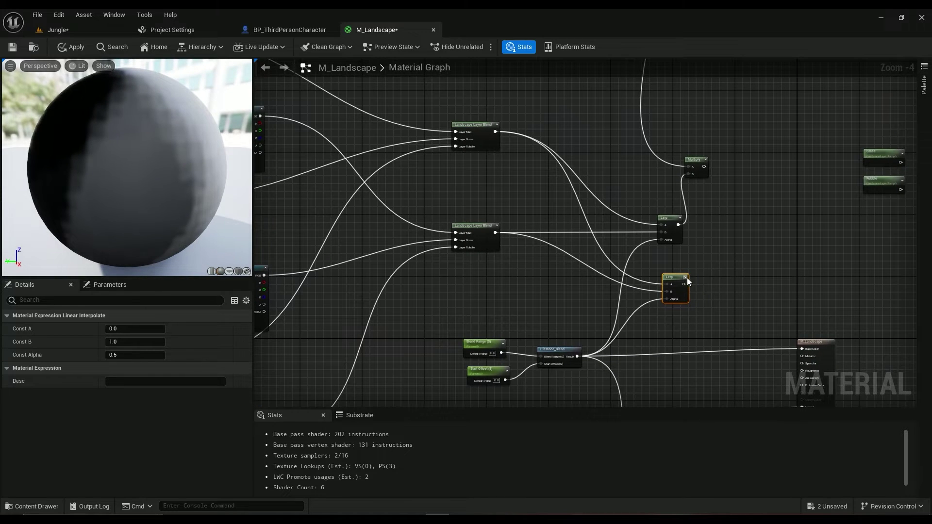
left_click_drag(676, 281, 609, 264)
Examine the Macro Texture Variation nodes and check the landscape in the Jungle level.
scroll(712, 269, "down", 2)
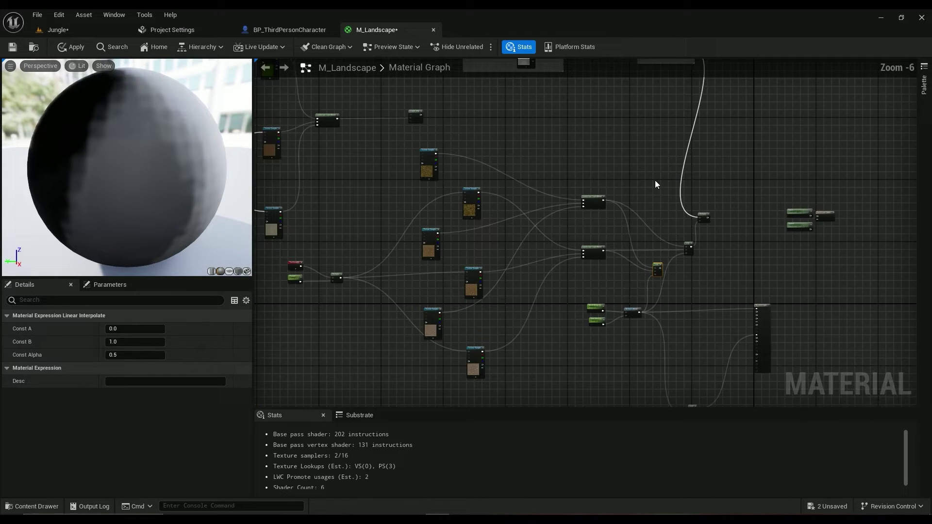
right_click_drag(656, 182, 642, 281)
right_click_drag(620, 162, 623, 287)
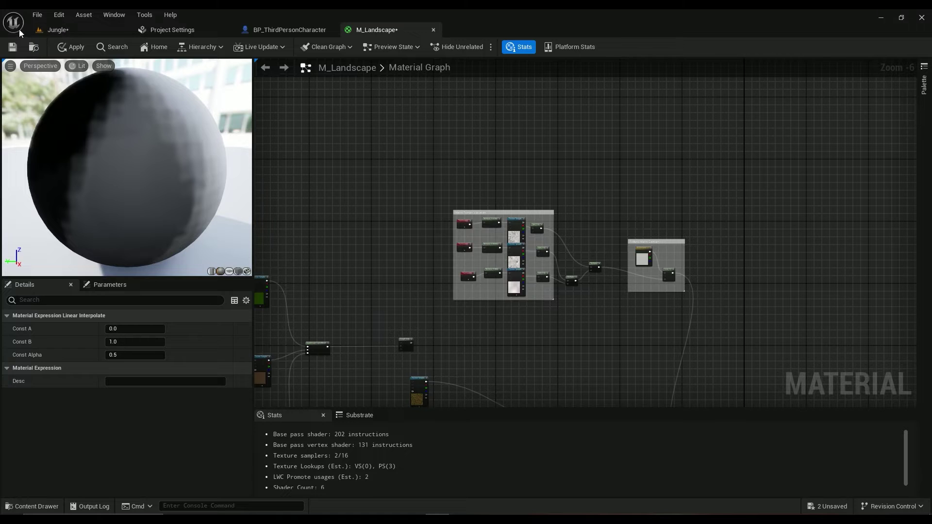
left_click(51, 31)
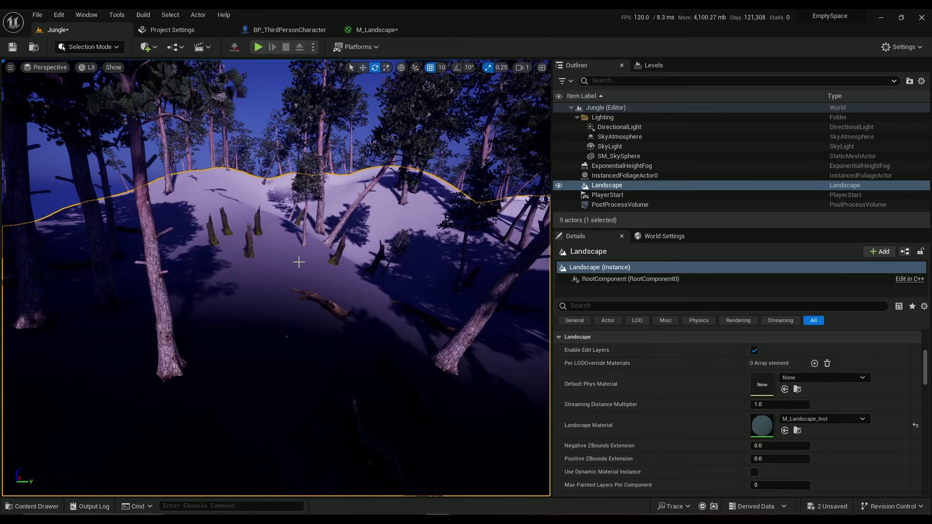
left_click(375, 29)
scroll(528, 265, "up", 2)
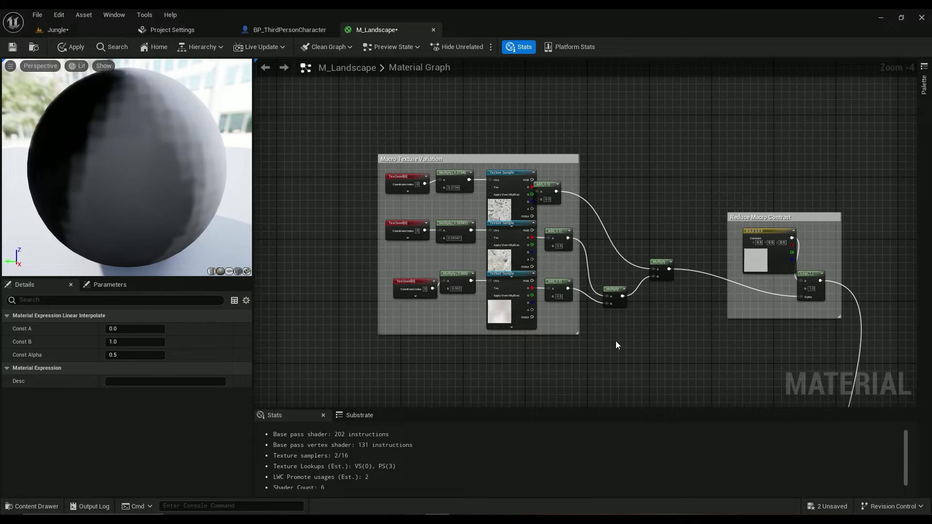
Move the new Lerp node up between the two original layer blends and the existing Lerp, and select the upper layer blend.
right_click_drag(664, 360, 476, 57)
left_click_drag(580, 304, 544, 241)
left_click(436, 162)
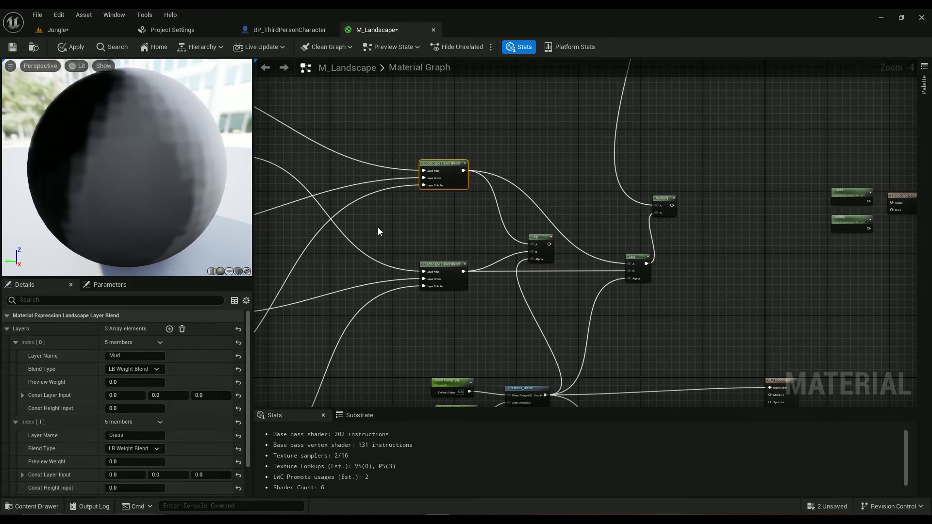
Examine how the macro variation groups connect to the Multiply node that follows the existing Lerp.
right_click_drag(577, 195, 602, 391)
scroll(603, 391, "down", 2)
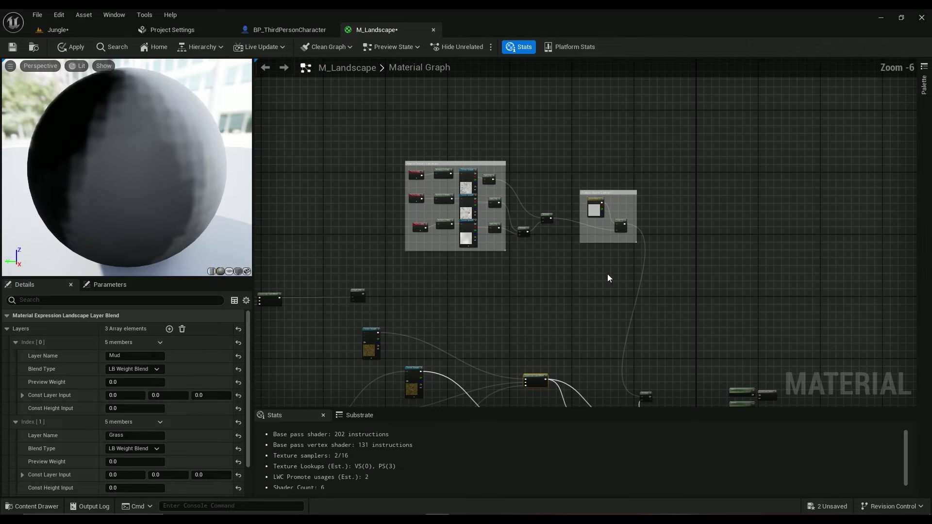
scroll(614, 337, "up", 2)
right_click_drag(614, 337, 586, 121)
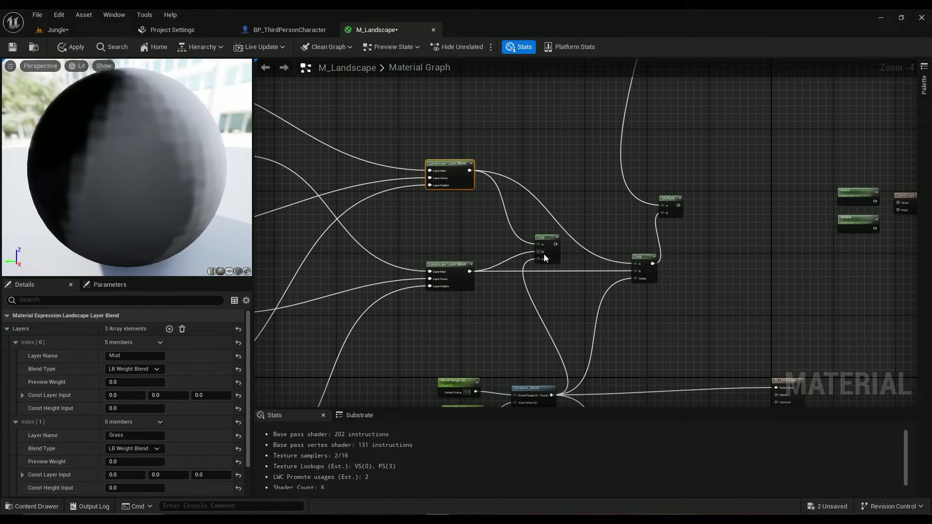
Delete the newly added Lerp, move the Multiply node closer to the remaining Lerp, and connect its output to the material's Base Color.
left_click_drag(549, 240, 584, 228)
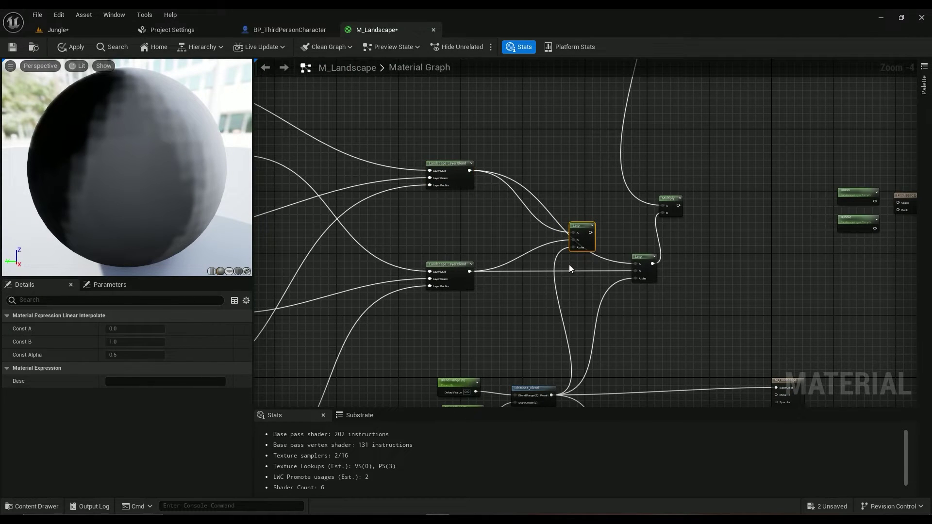
key("Delete")
left_click_drag(672, 203, 696, 243)
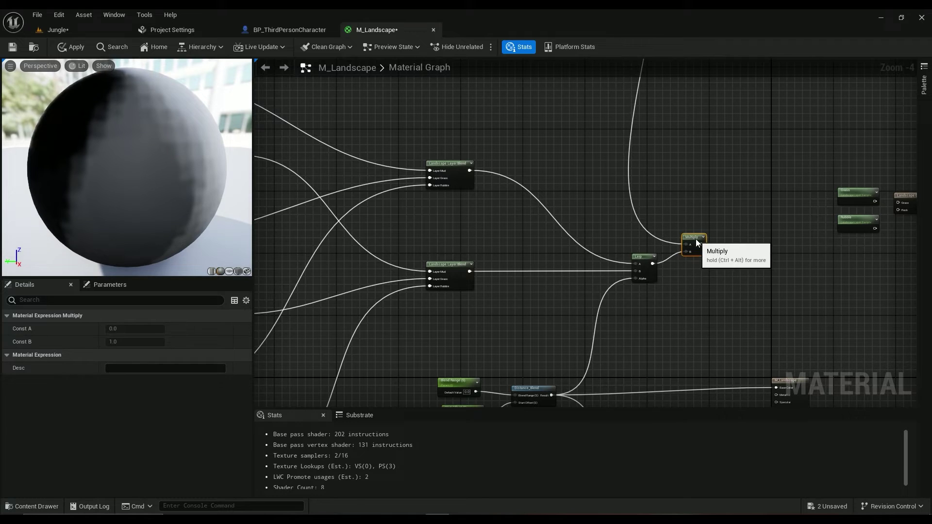
right_click_drag(694, 239, 653, 192)
left_click_drag(631, 154, 707, 299)
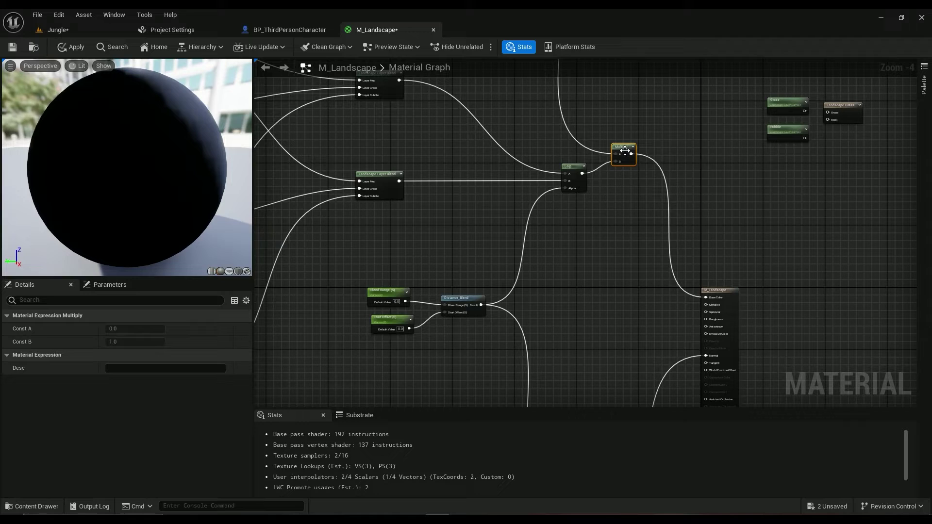
Delete the separate group of extra far-tiling nodes left of the base colour textures.
scroll(581, 241, "down", 2)
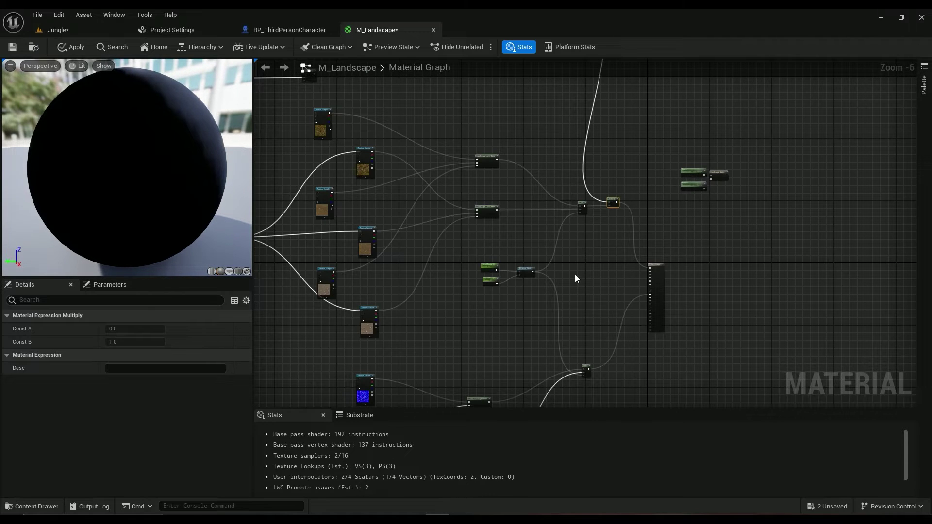
right_click_drag(587, 301, 707, 80)
scroll(476, 179, "up", 3)
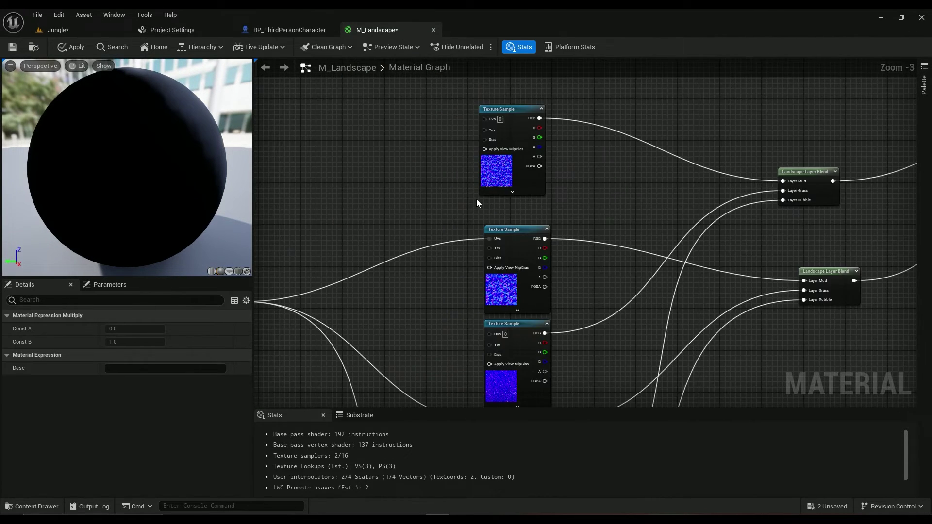
scroll(476, 203, "down", 3)
right_click_drag(657, 146, 879, 488)
left_click_drag(588, 115, 336, 331)
key("Delete")
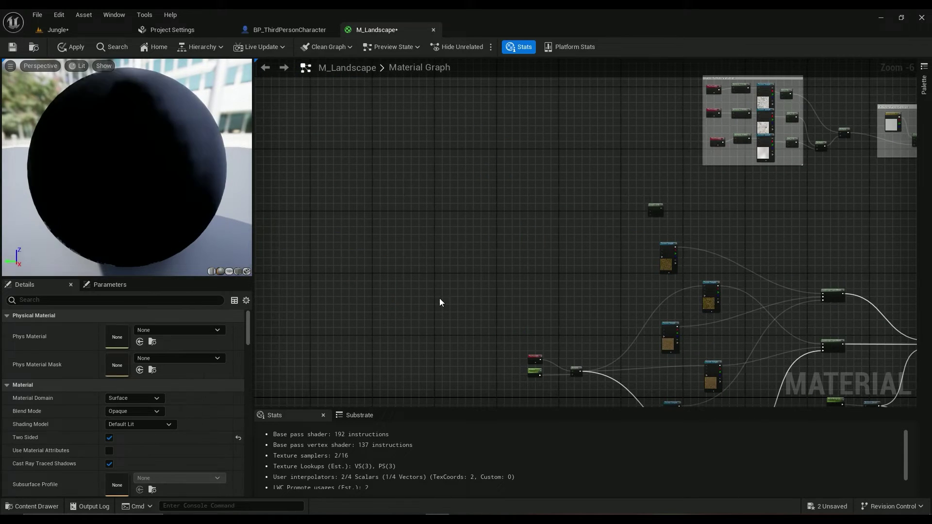
Examine how the base color and normal branches run from their texture samples to the material output.
right_click_drag(440, 302, 630, 342)
scroll(469, 104, "up", 4)
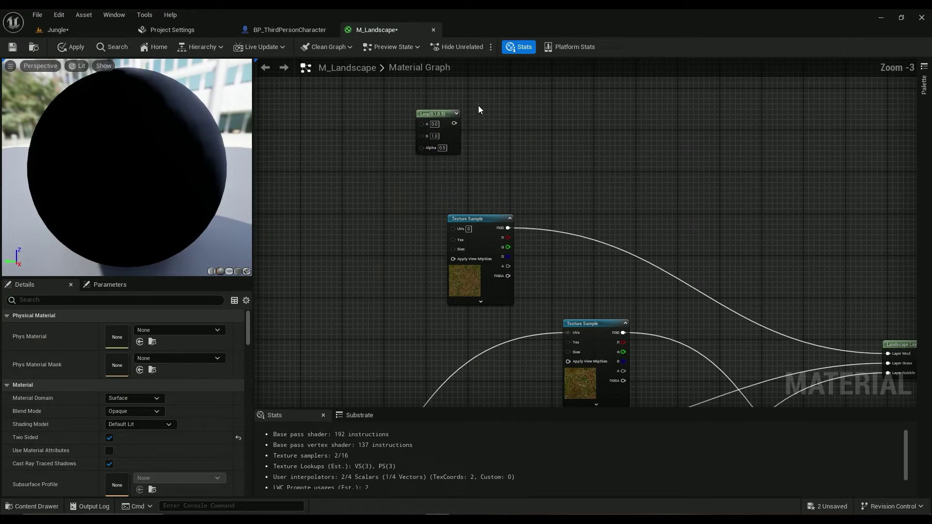
scroll(587, 233, "down", 6)
scroll(583, 199, "up", 1)
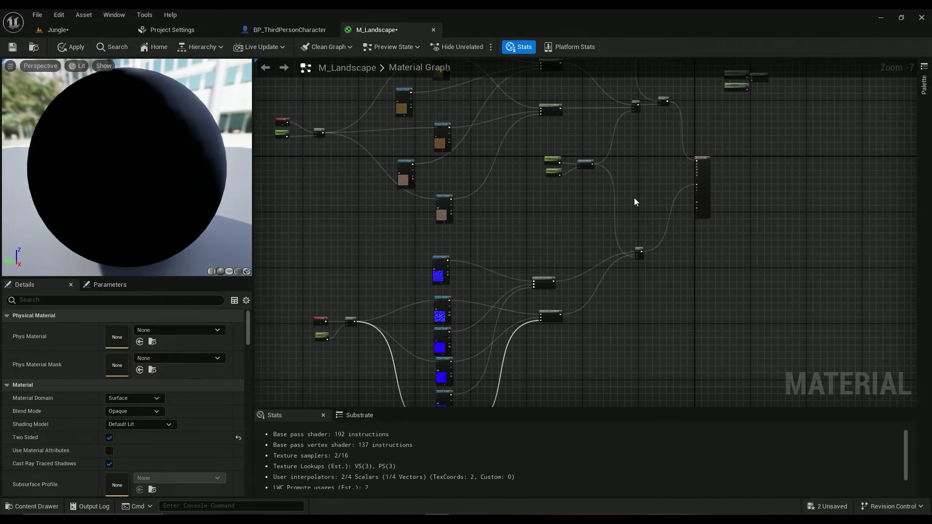
scroll(633, 198, "up", 2)
right_click_drag(540, 277, 690, 35)
right_click_drag(539, 130, 558, 194)
right_click_drag(746, 165, 530, 354)
right_click_drag(588, 207, 587, 341)
scroll(537, 259, "down", 1)
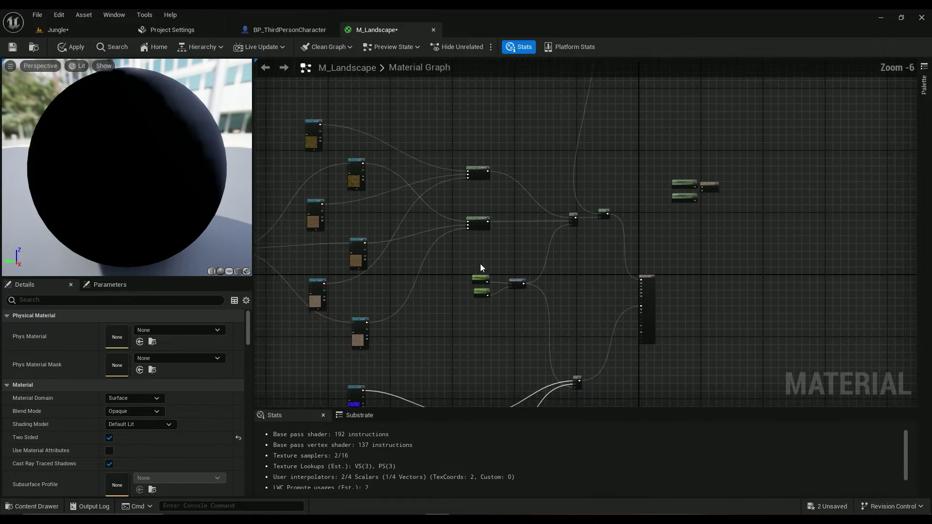
right_click_drag(479, 263, 547, 161)
Duplicate the three normal-map Texture Samples that feed the upper Landscape Layer Blend into the empty graph area.
scroll(457, 149, "up", 3)
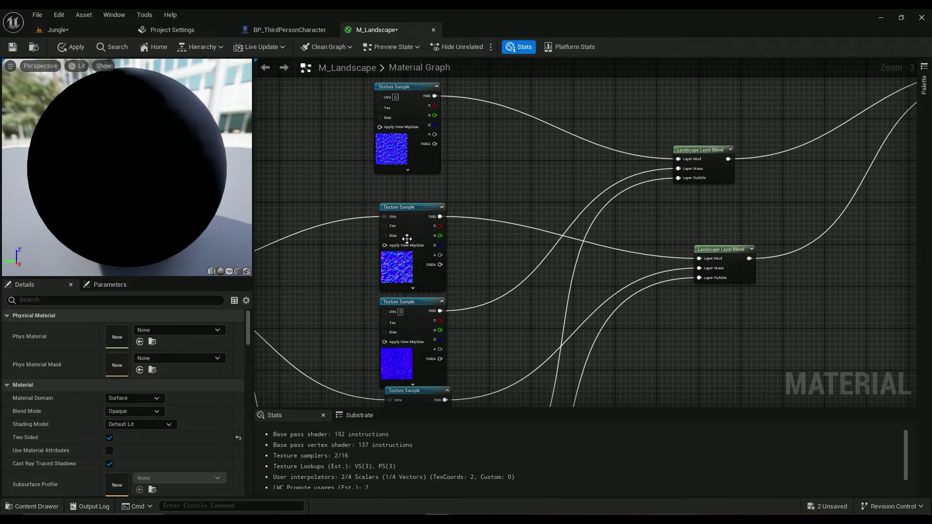
left_click(396, 154)
right_click_drag(470, 263, 525, 146)
left_click(479, 233, "shift")
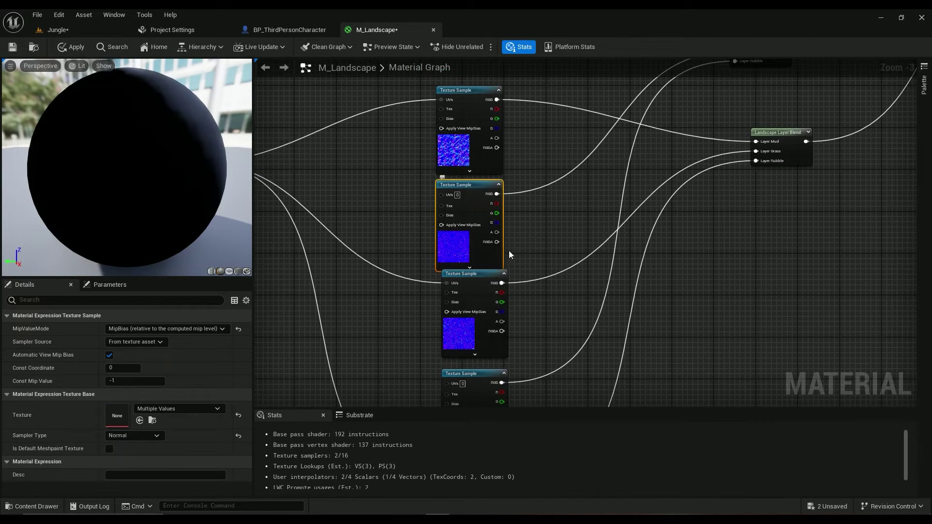
right_click_drag(508, 251, 532, 107)
scroll(558, 252, "down", 3)
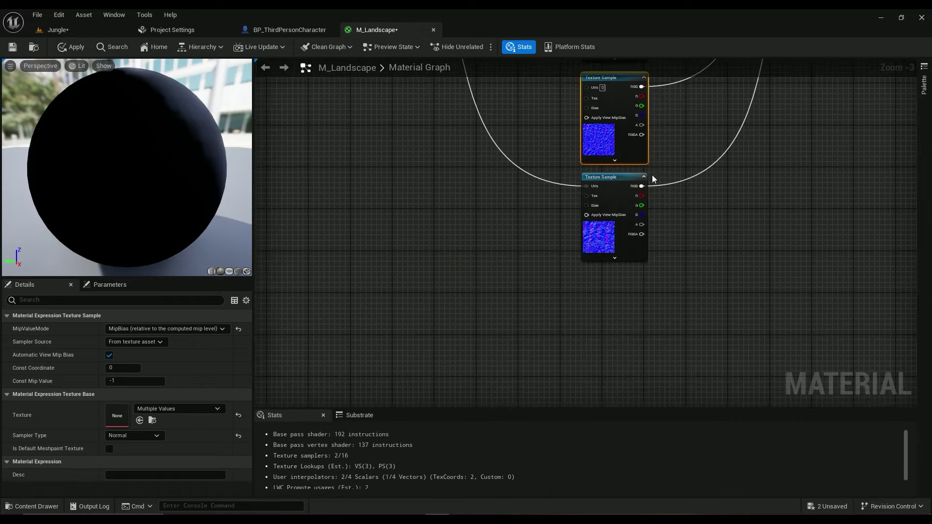
key("ctrl+v")
right_click_drag(534, 169, 523, 351)
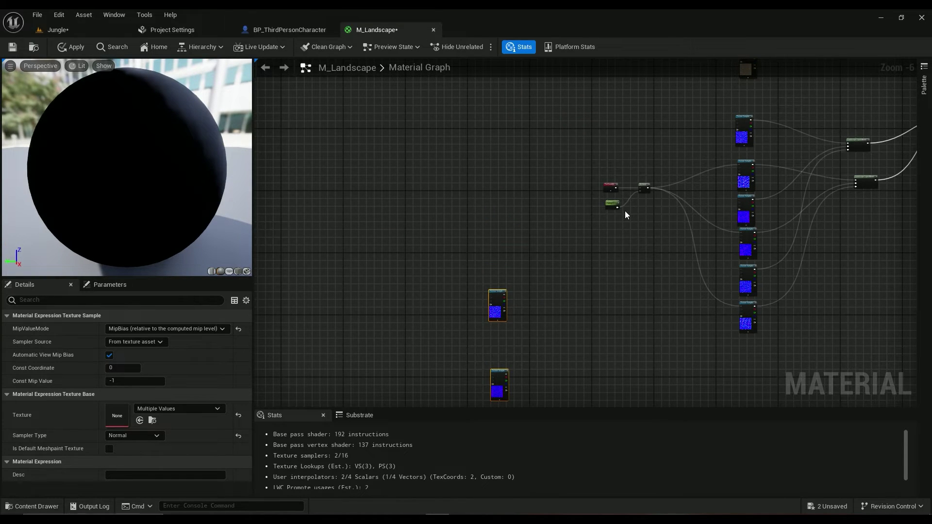
Examine the normal branch's TexCoord, FarSize and Multiply nodes and its upper Landscape Layer Blend.
scroll(625, 209, "up", 4)
right_click_drag(777, 227, 483, 245)
scroll(488, 245, "down", 3)
left_click_drag(447, 193, 376, 245)
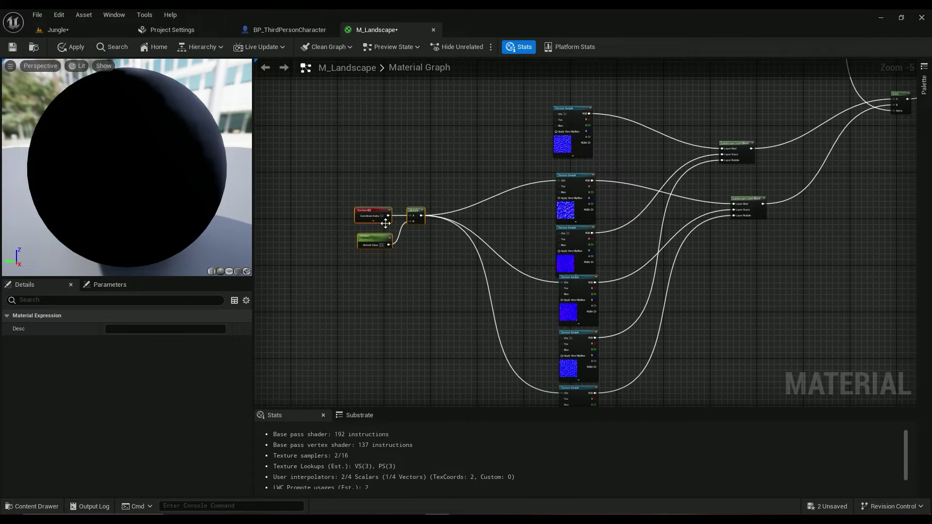
scroll(385, 224, "up", 2)
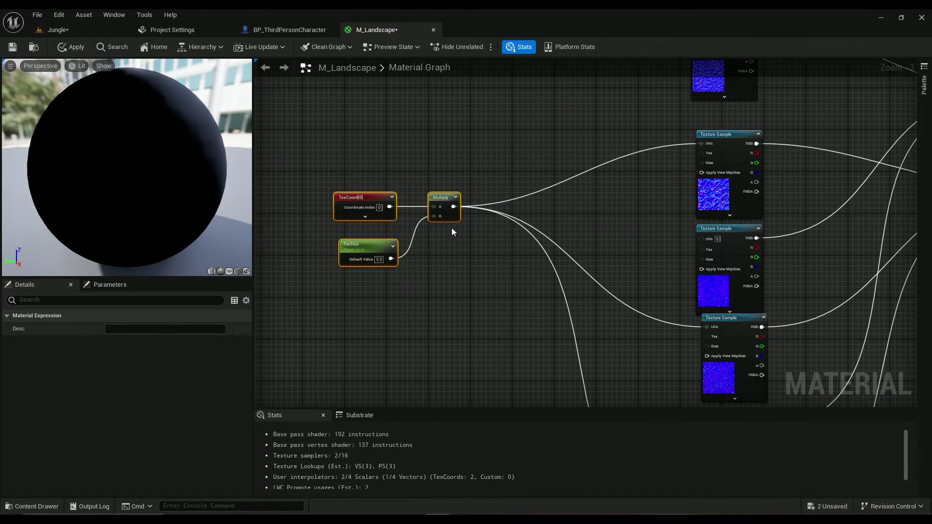
right_click_drag(706, 146, 422, 226)
left_click(612, 153)
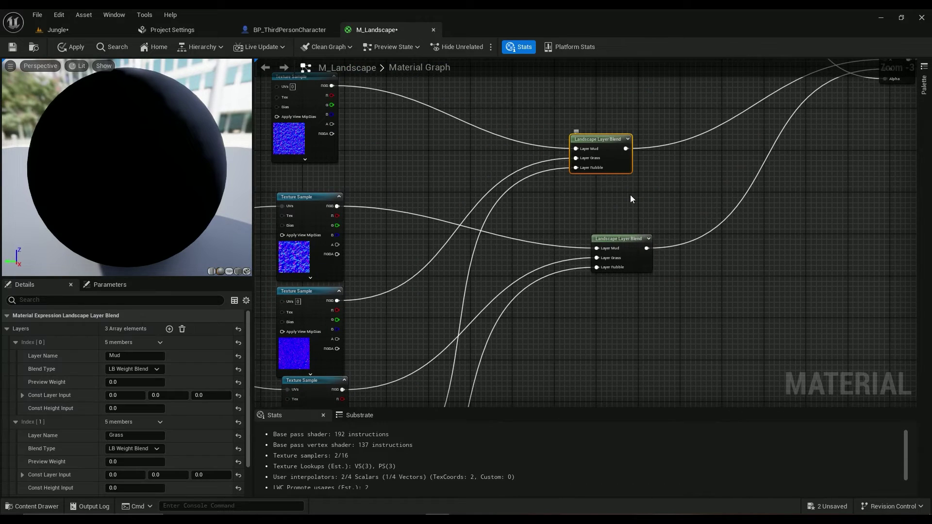
Add a Lerp node below the normal branch's existing Lerp and examine the layer blends beside it.
right_click_drag(713, 210, 467, 309)
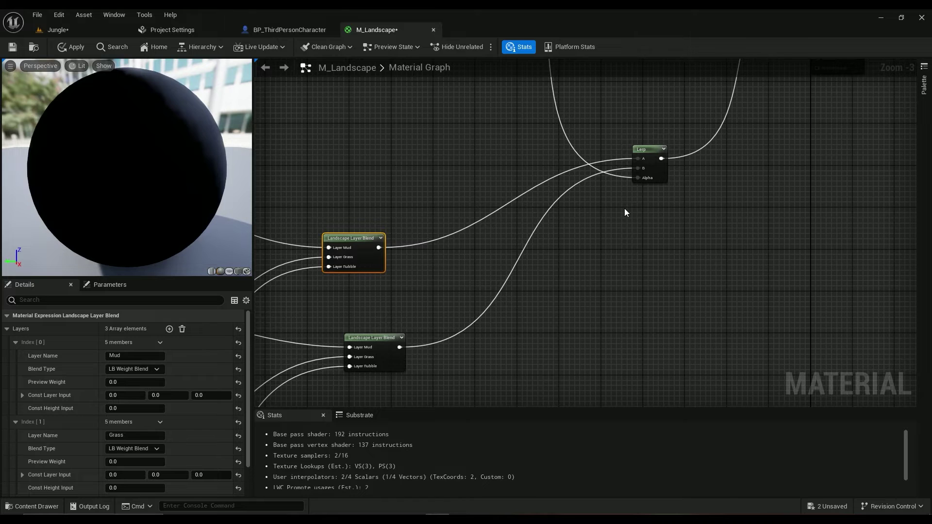
left_click(624, 240)
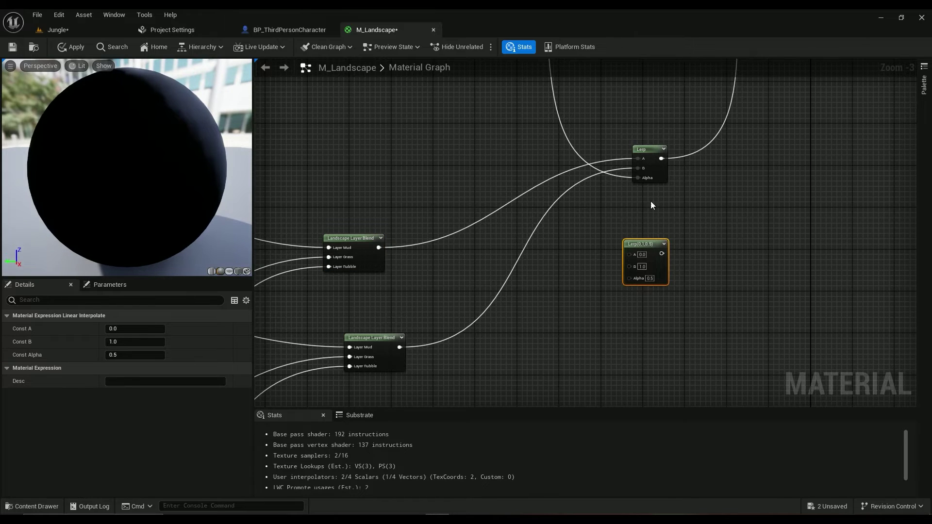
scroll(630, 243, "down", 3)
scroll(542, 187, "up", 3)
right_click_drag(588, 192, 533, 74)
scroll(496, 307, "down", 4)
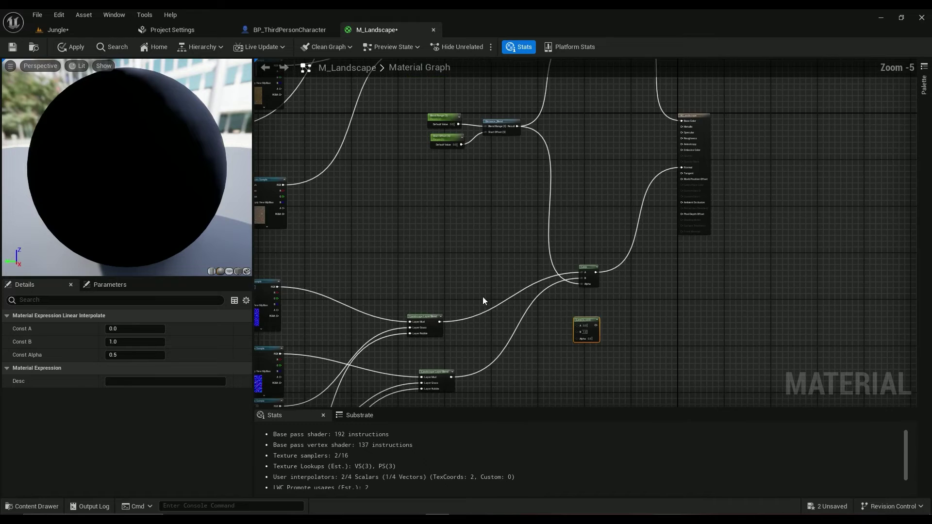
scroll(572, 232, "up", 2)
scroll(573, 245, "up", 2)
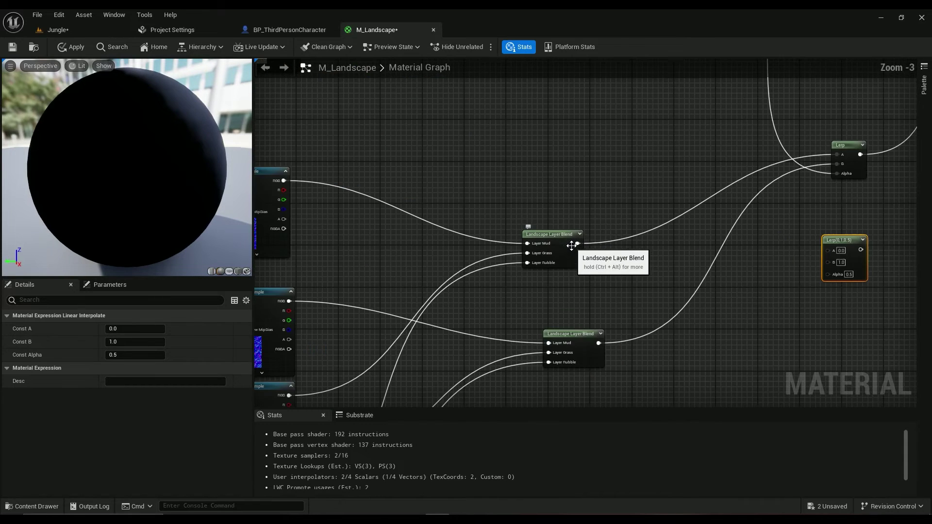
scroll(486, 252, "down", 2)
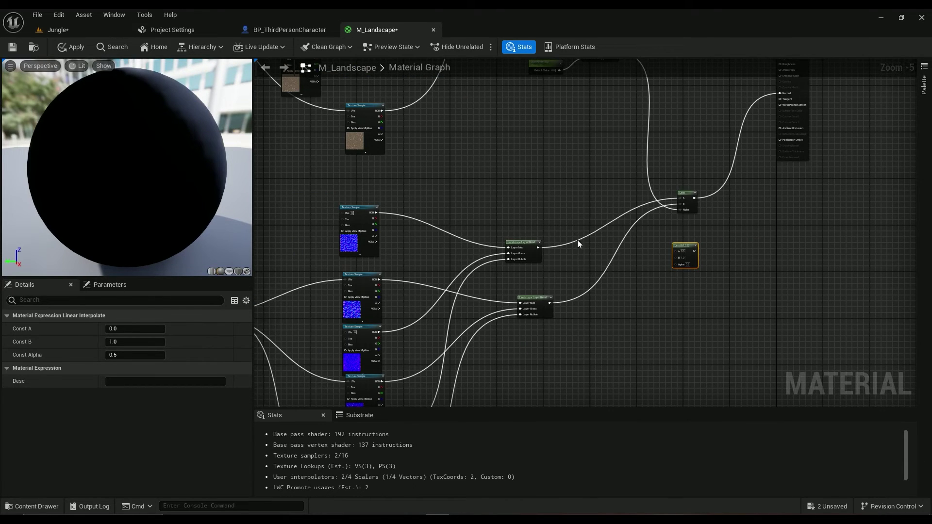
scroll(680, 249, "up", 2)
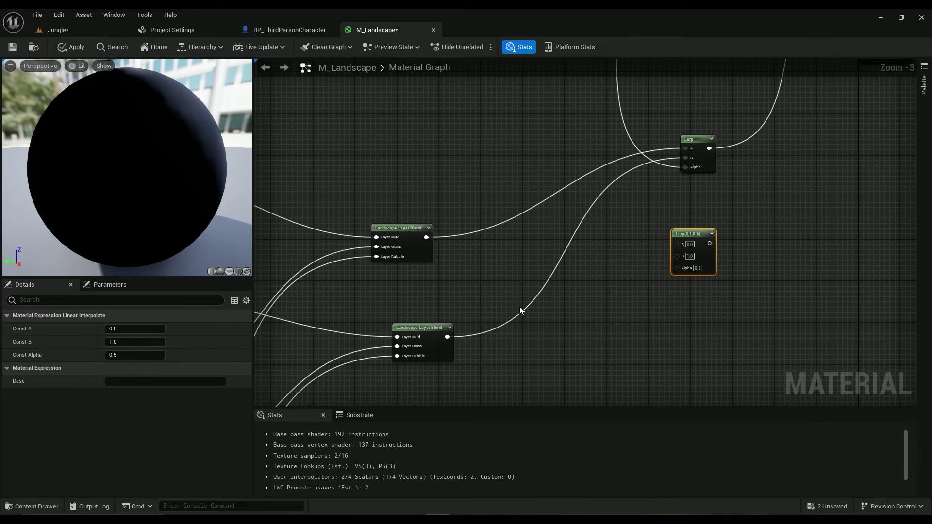
scroll(714, 235, "down", 4)
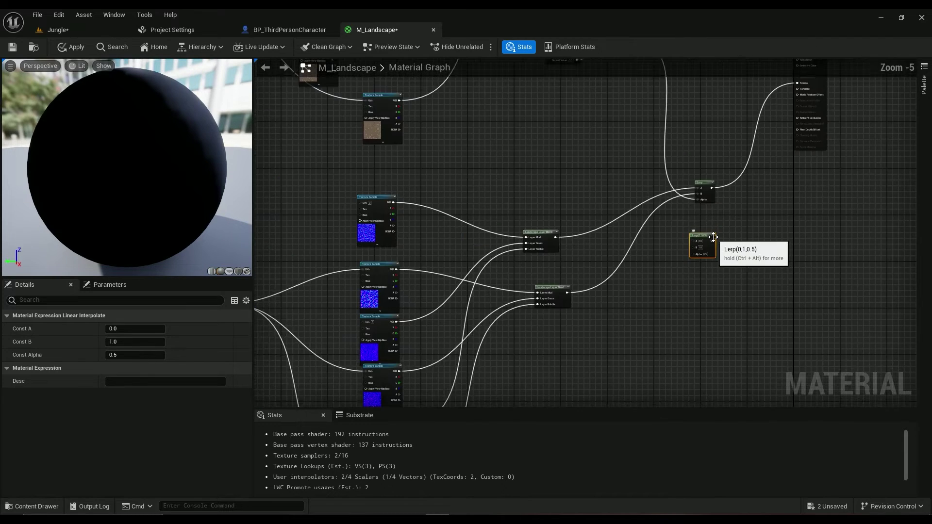
scroll(646, 316, "up", 2)
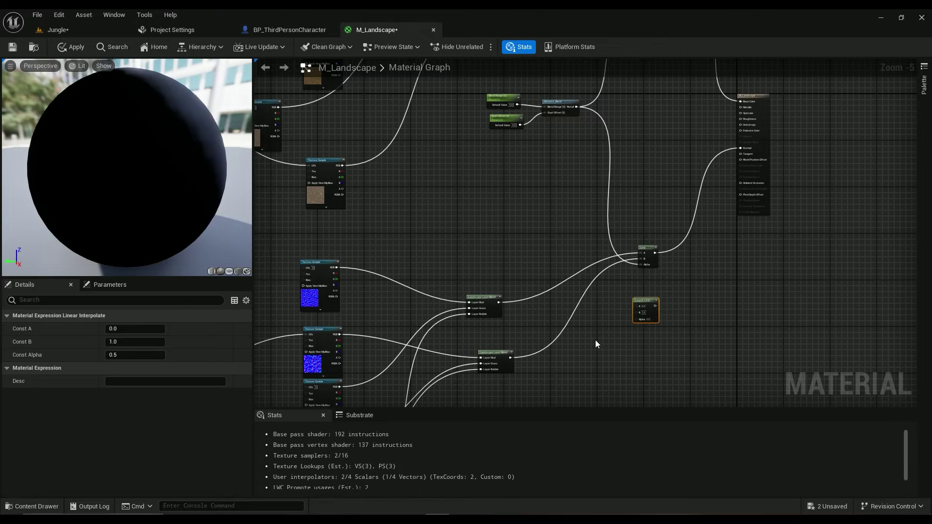
Delete the new Lerp and the duplicated normal-map Texture Samples.
key("Delete")
right_click_drag(555, 340, 827, 162)
right_click_drag(449, 225, 565, 159)
scroll(578, 272, "down", 3)
left_click_drag(609, 167, 480, 340)
key("Delete")
Apply the changes to M_Landscape and save the material.
right_click_drag(657, 183, 399, 333)
scroll(463, 247, "up", 2)
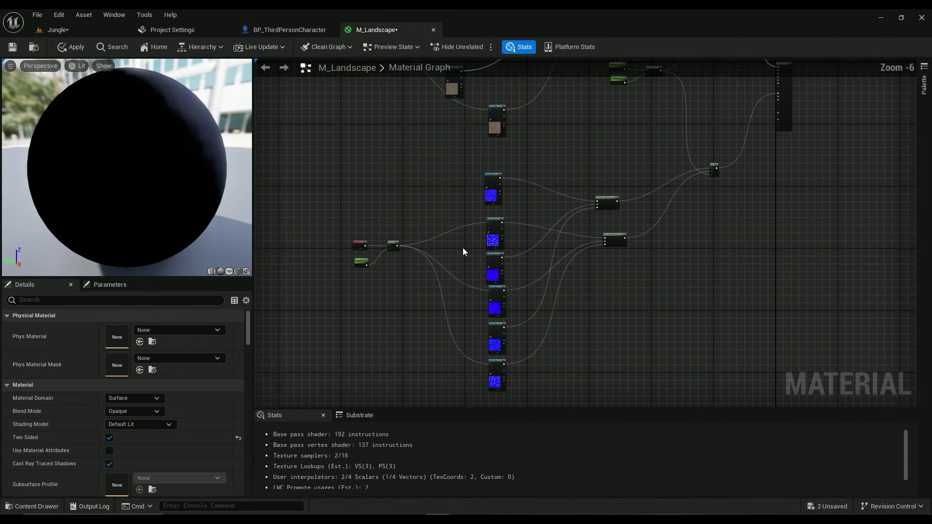
left_click(67, 48)
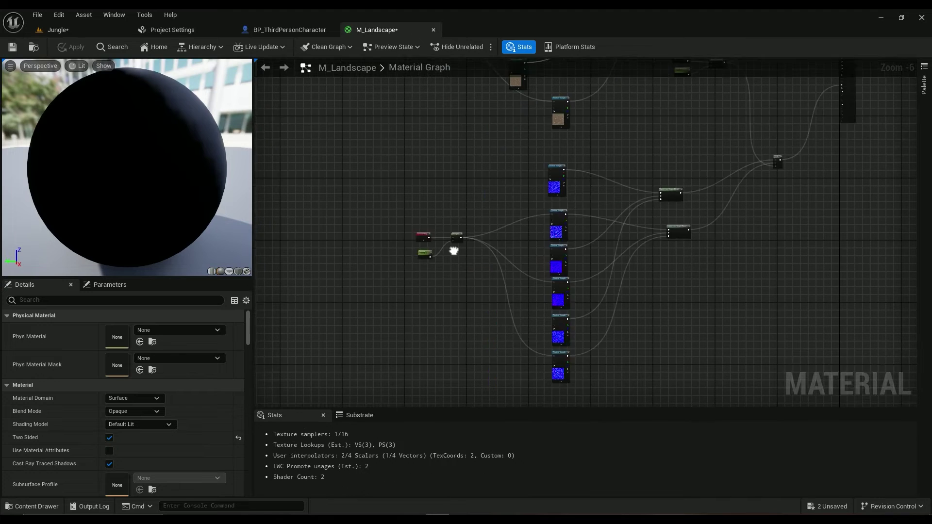
scroll(437, 265, "up", 5)
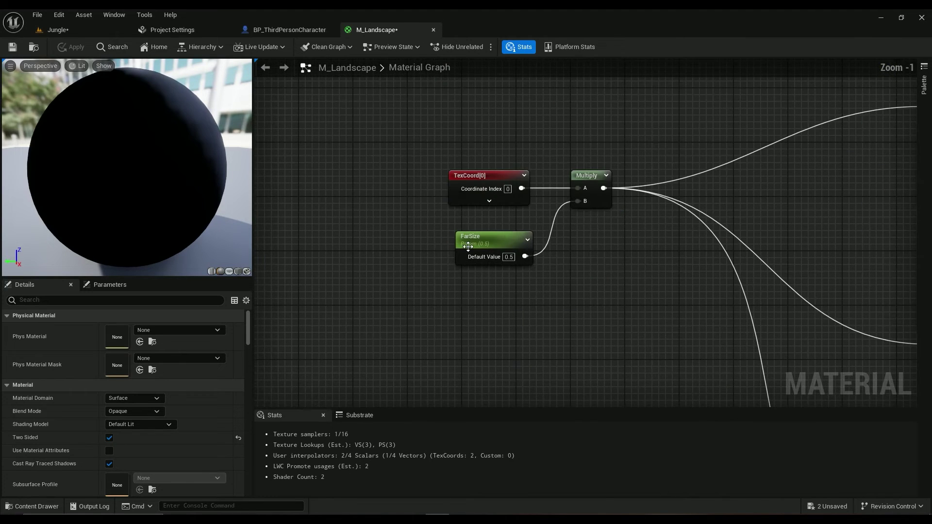
left_click(13, 46)
Open the landscape's M_Landscape_Inst from the Jungle level and float its editor beside the viewport.
left_click(77, 28)
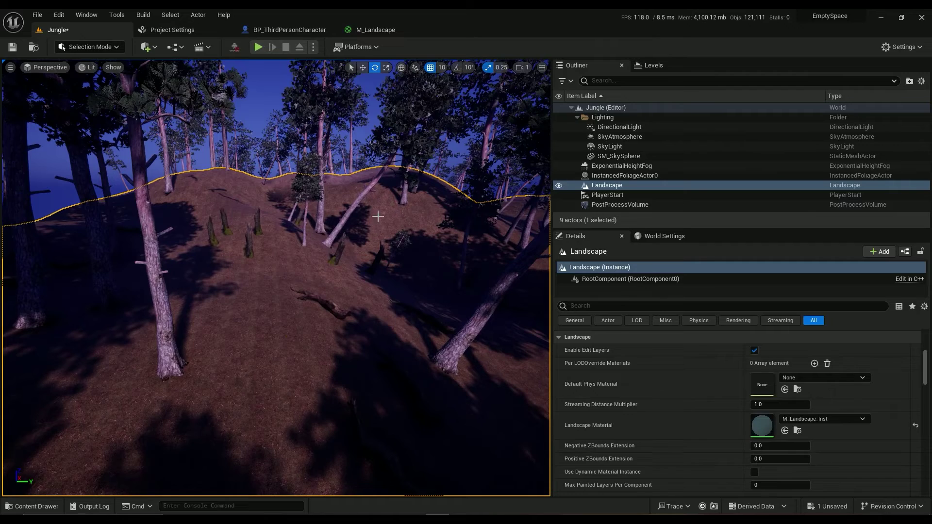
double_click(764, 423)
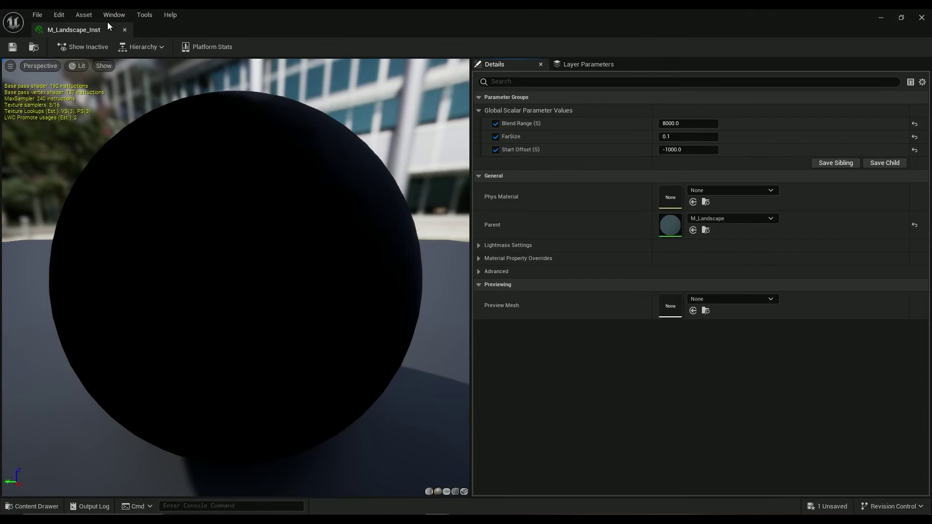
left_click_drag(108, 25, 544, 223)
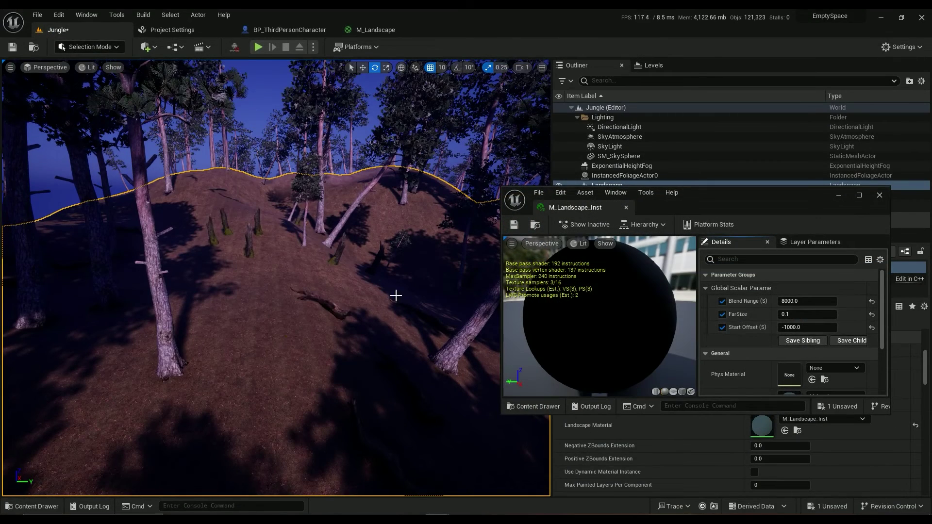
Try FarSize values of 1 and 0.01 in M_Landscape_Inst.
left_click(813, 314)
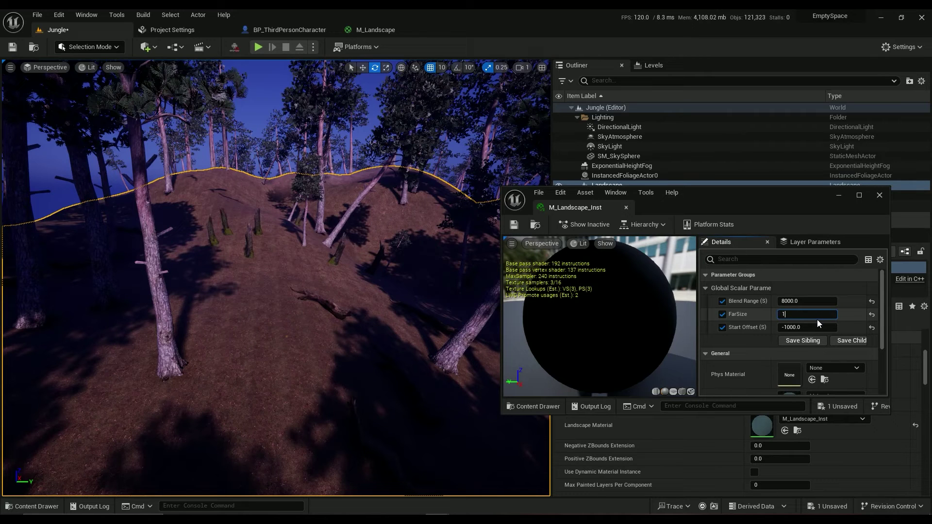
type("1")
key("Return")
key("Return")
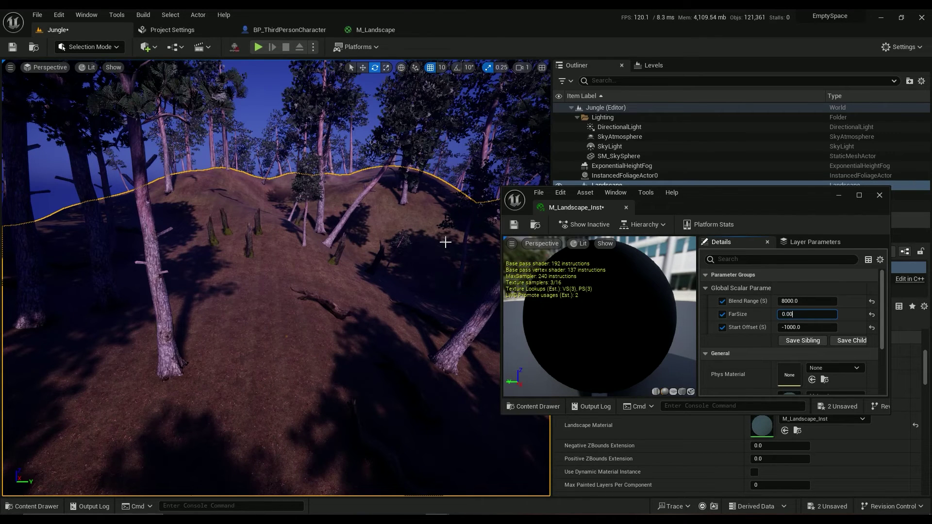
key("Return")
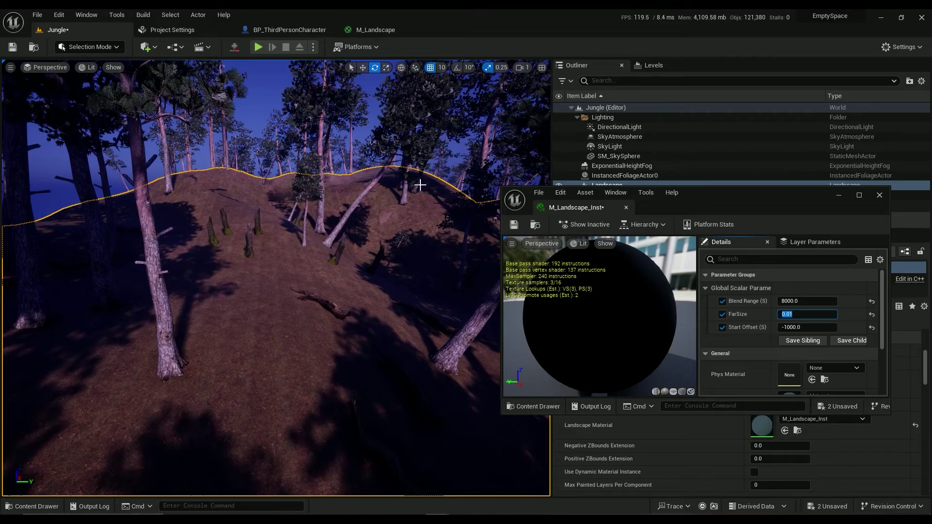
Examine the near and distant ground tiling on the hills from several viewpoints in the Jungle level.
key("s")
right_click_drag(352, 235, 278, 347)
key("w")
key("s")
right_click_drag(414, 345, 328, 280)
key("w")
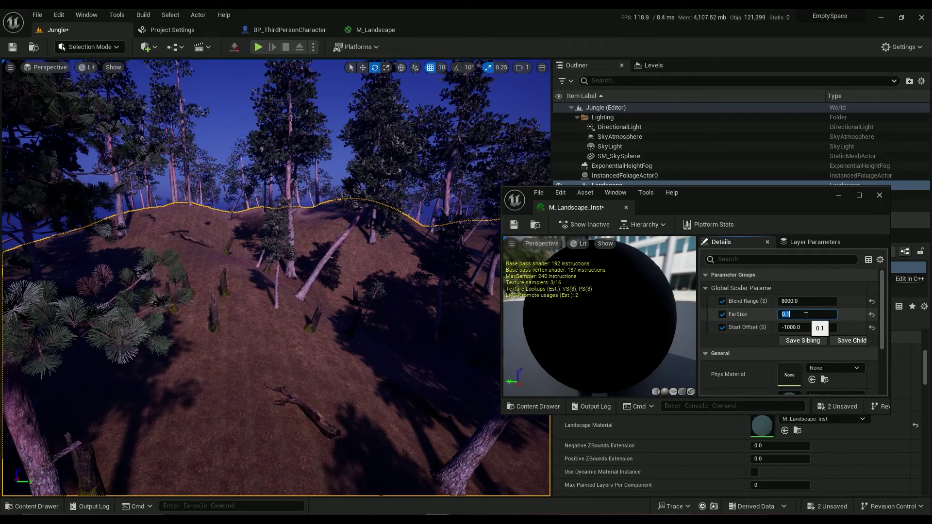
key("s")
right_click_drag(403, 303, 403, 304)
right_click_drag(328, 281, 328, 280)
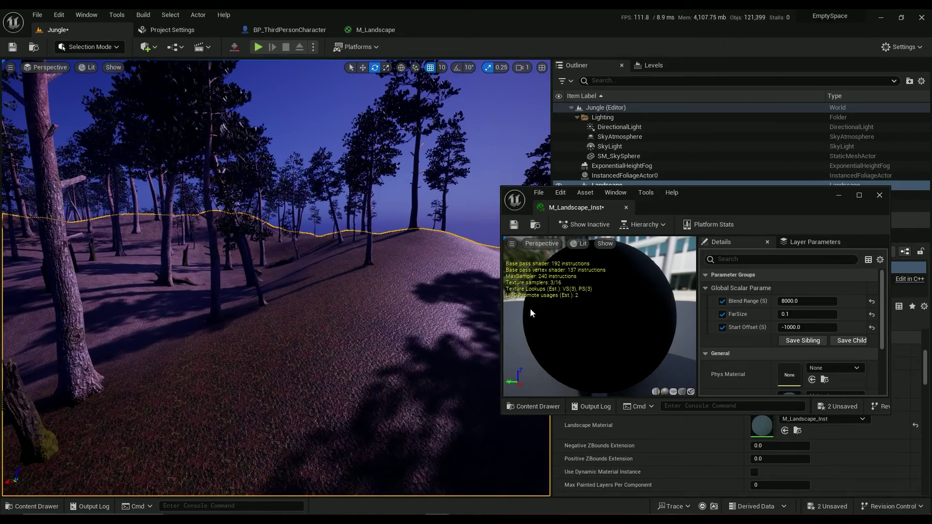
Set the Start Offset parameter of M_Landscape_Inst to -500 and check the blend on the surrounding ground.
left_click(796, 328)
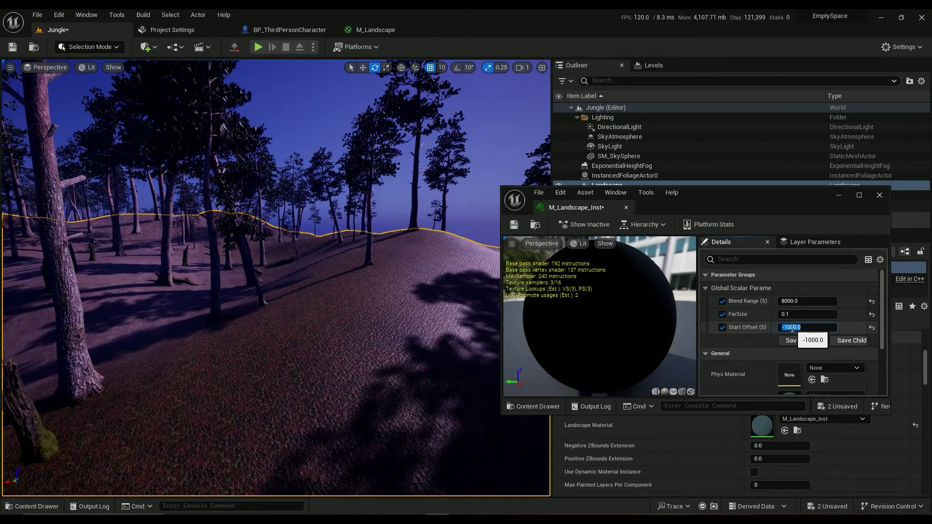
key("Left")
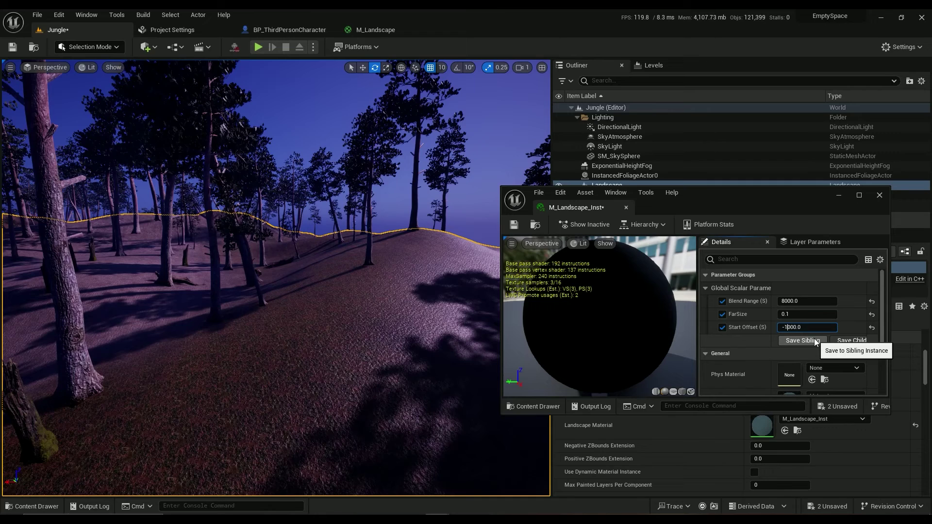
key("Delete")
key("Delete")
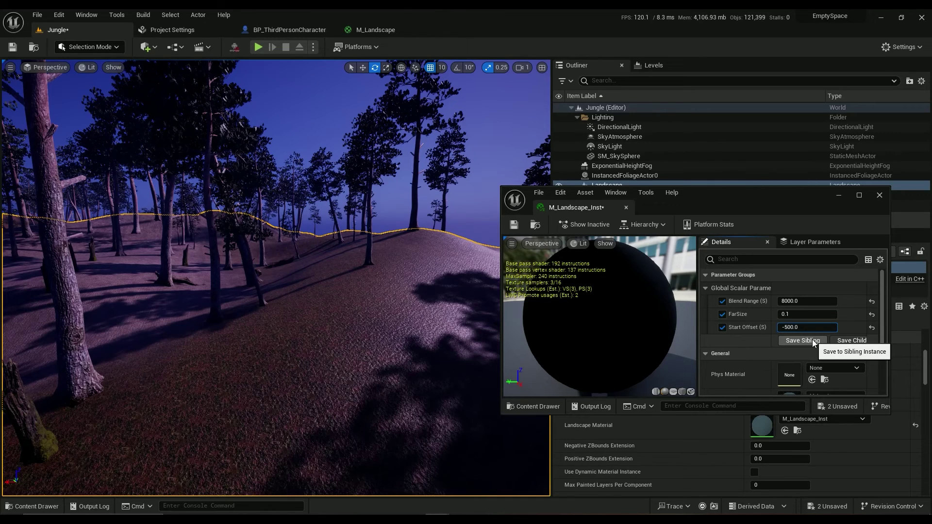
key("Return")
right_click_drag(372, 299, 291, 299)
Set the Blend Range parameter of M_Landscape_Inst to 4000 and inspect the ground blending from several viewpoints.
left_click(812, 301)
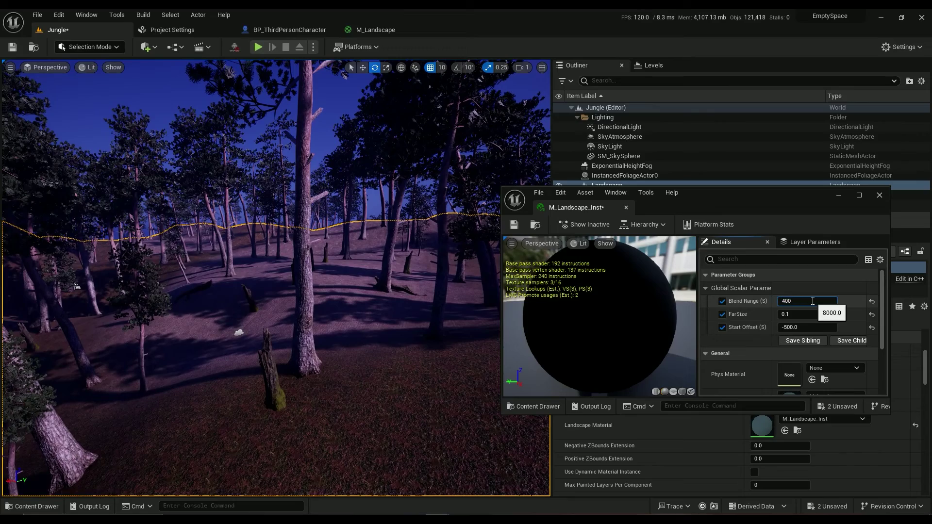
key("Return")
right_click_drag(473, 318, 524, 316)
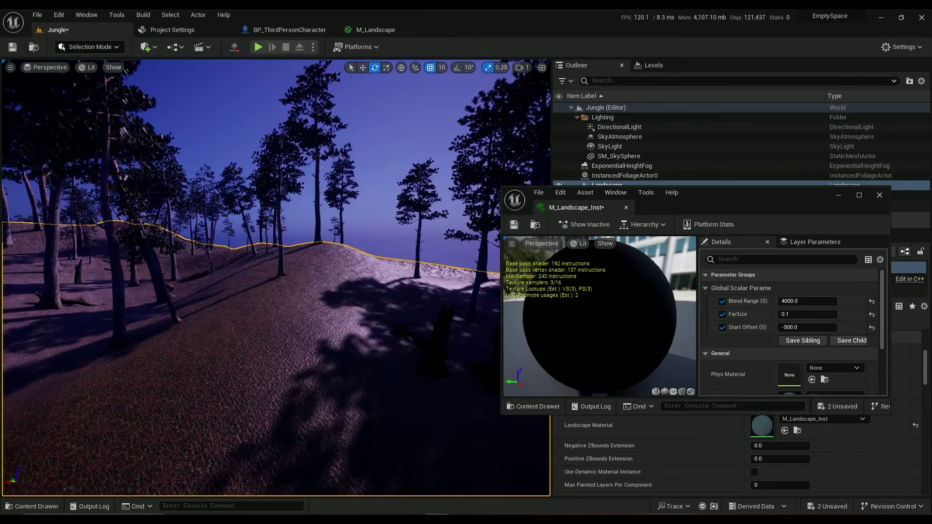
right_click_drag(275, 277, 242, 287)
left_click_drag(353, 272, 353, 295)
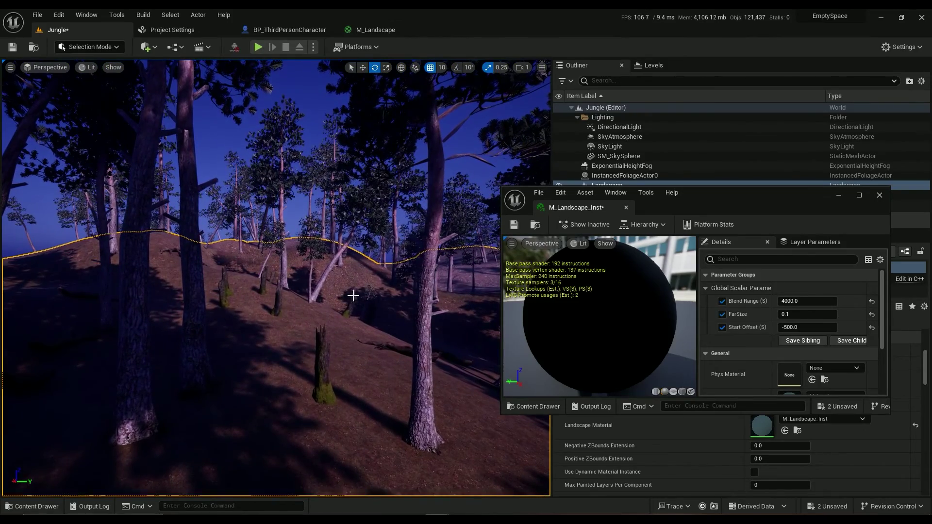
Close the M_Landscape_Inst editor and save all pending changes in the Jungle level.
left_click(628, 208)
right_click_drag(373, 293, 397, 301)
key("ctrl+s")
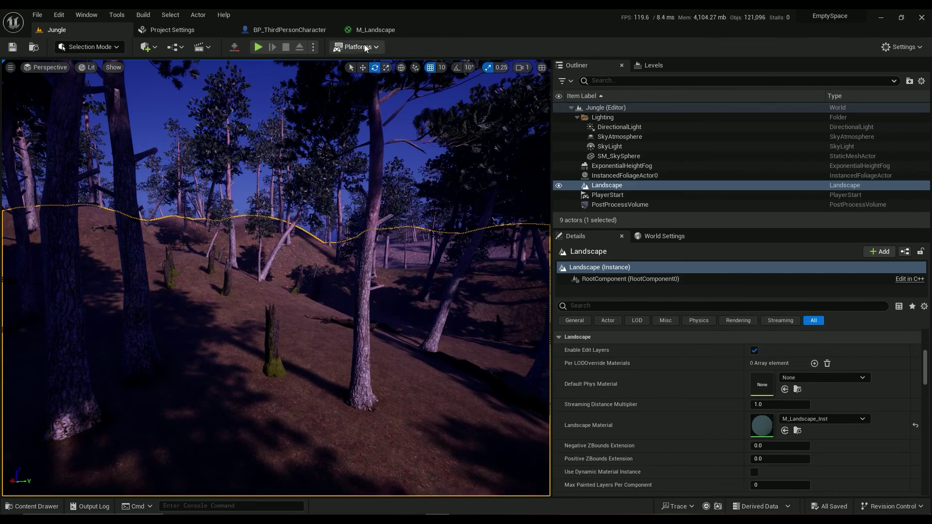
Review the Distance_Blend node and its Blend Range and Start Offset parameters in M_Landscape's graph, and return to the Jungle level.
left_click(373, 30)
right_click_drag(759, 247, 487, 212)
scroll(641, 286, "down", 3)
right_click_drag(800, 260, 546, 291)
scroll(569, 275, "down", 1)
scroll(546, 291, "down", 1)
scroll(541, 284, "up", 4)
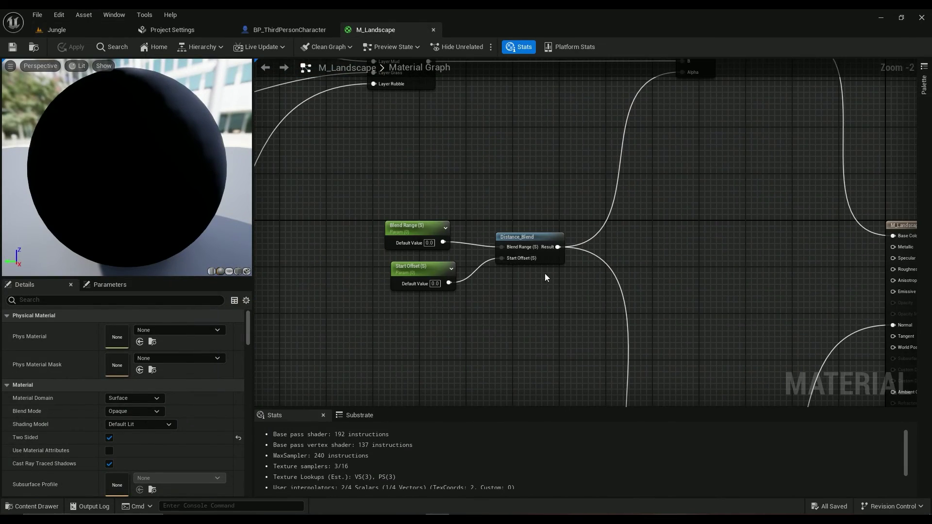
left_click(60, 29)
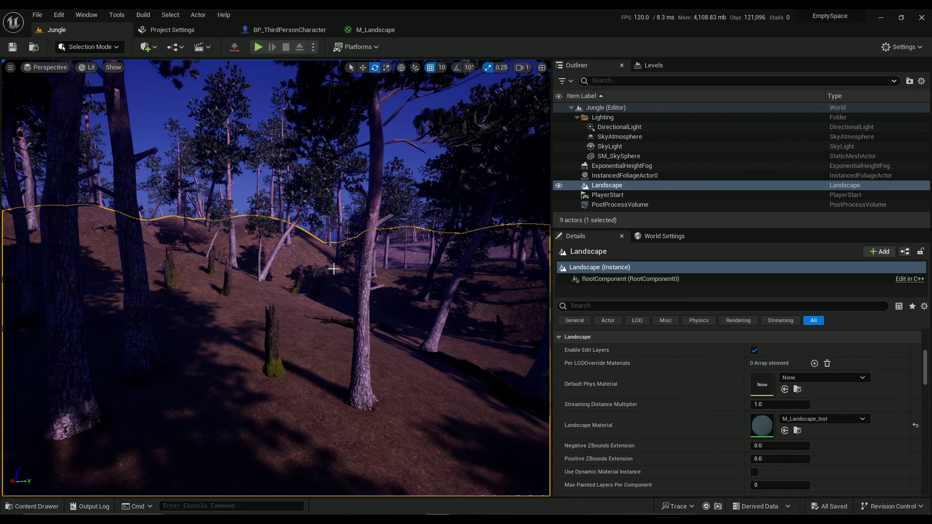